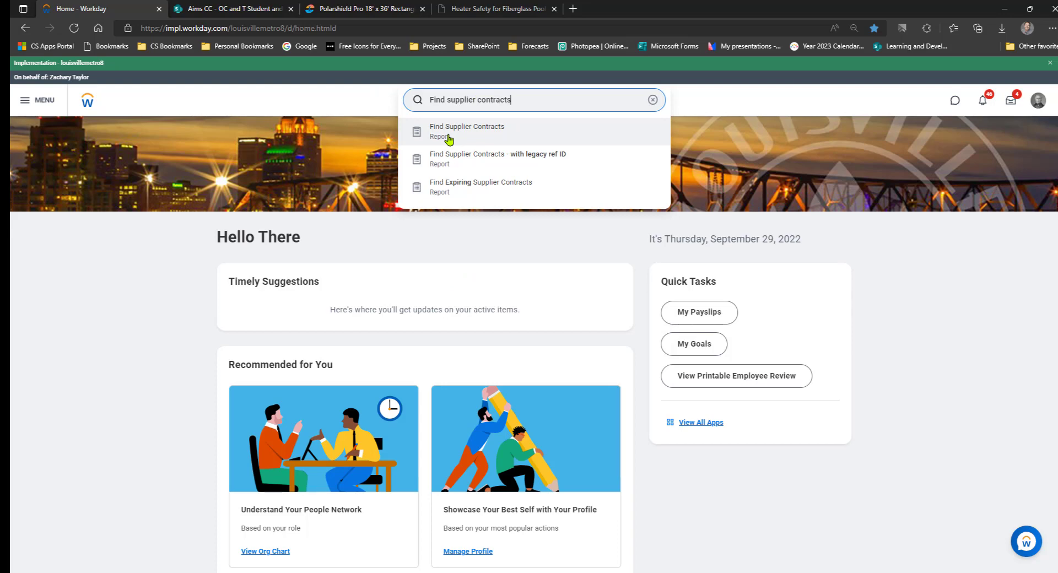
Open the Find Supplier Contracts report and set its company to LMG Louisville/Jefferson County Metro Government.
left_click(449, 138)
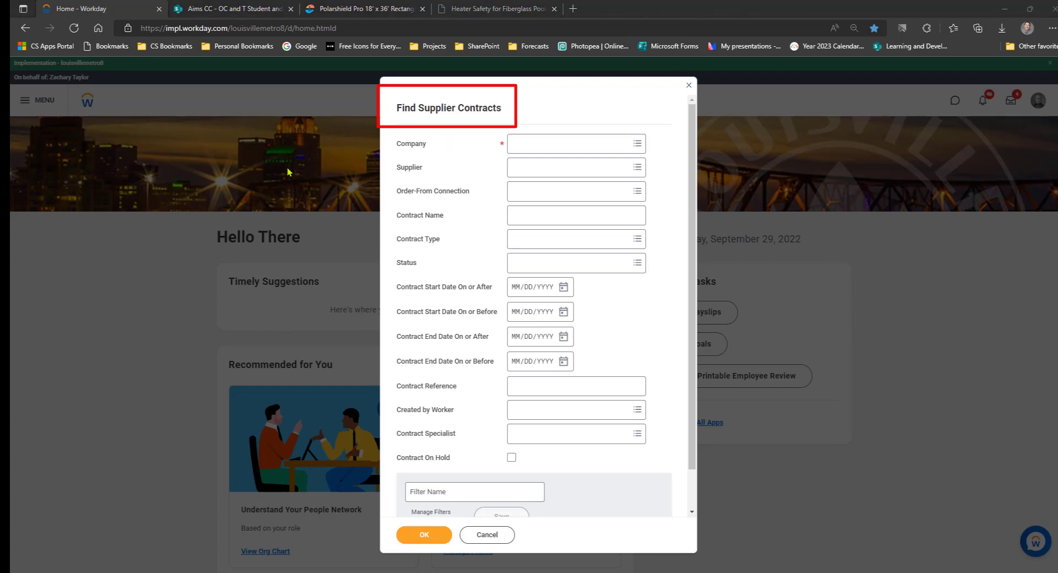
left_click(527, 143)
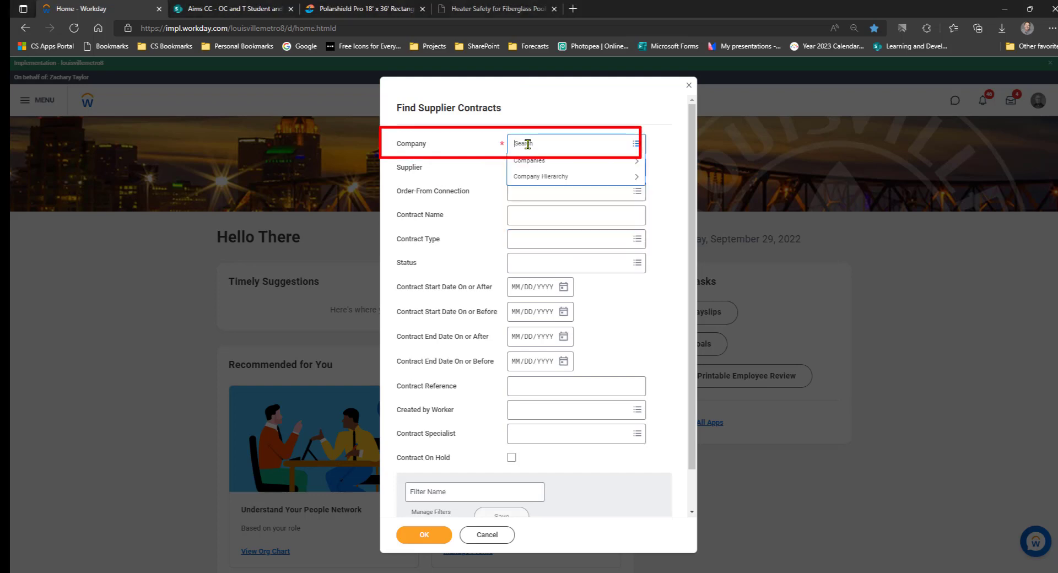
type("Louisville/Jefferson County Metro Government")
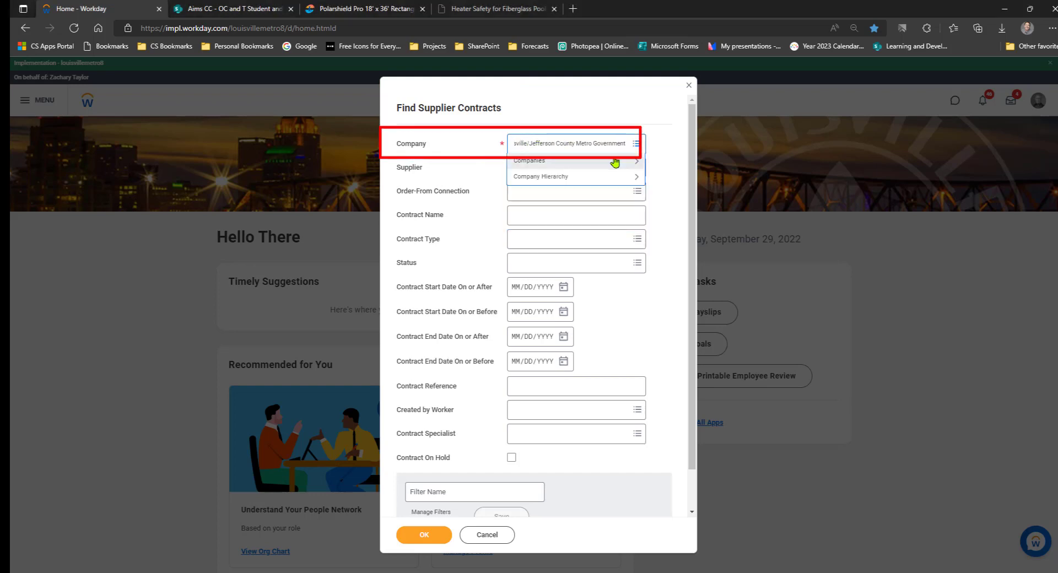
key("Return")
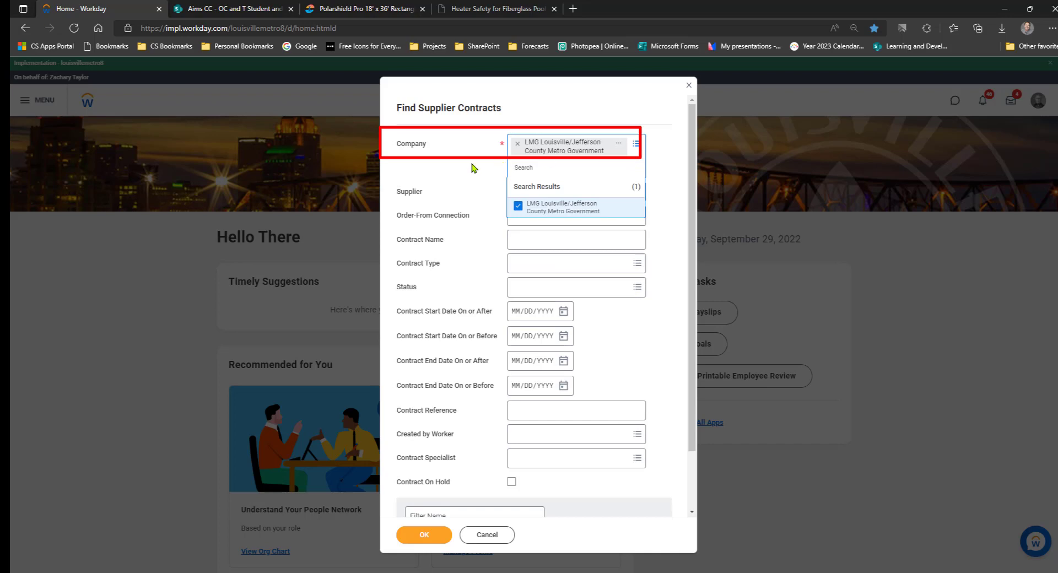
left_click(472, 167)
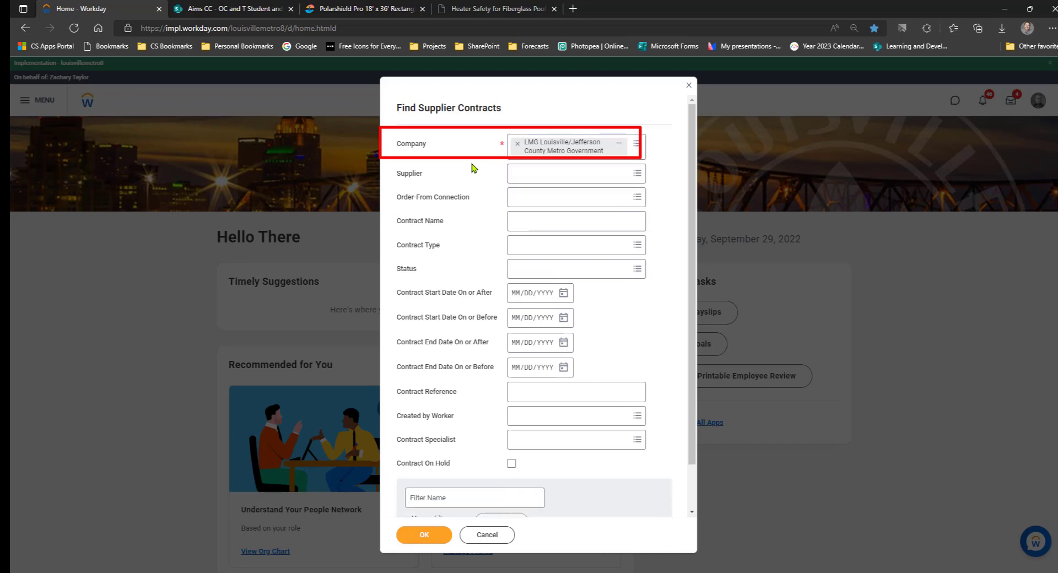
Filter the report by the supplier MPC PROMOTIONS and run it to list that supplier's contracts.
left_click(527, 173)
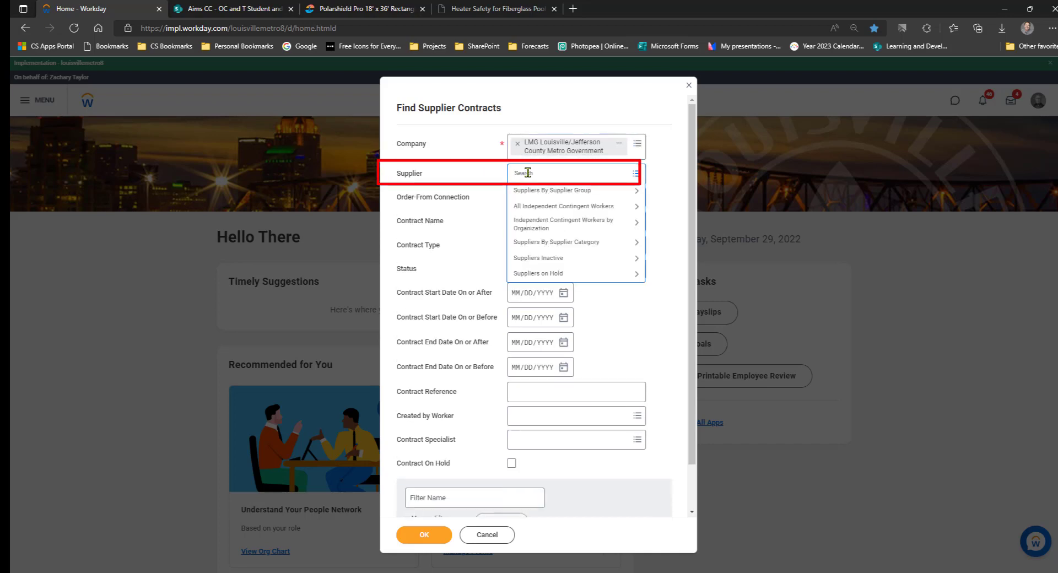
type("MPC Promotions")
key("Return")
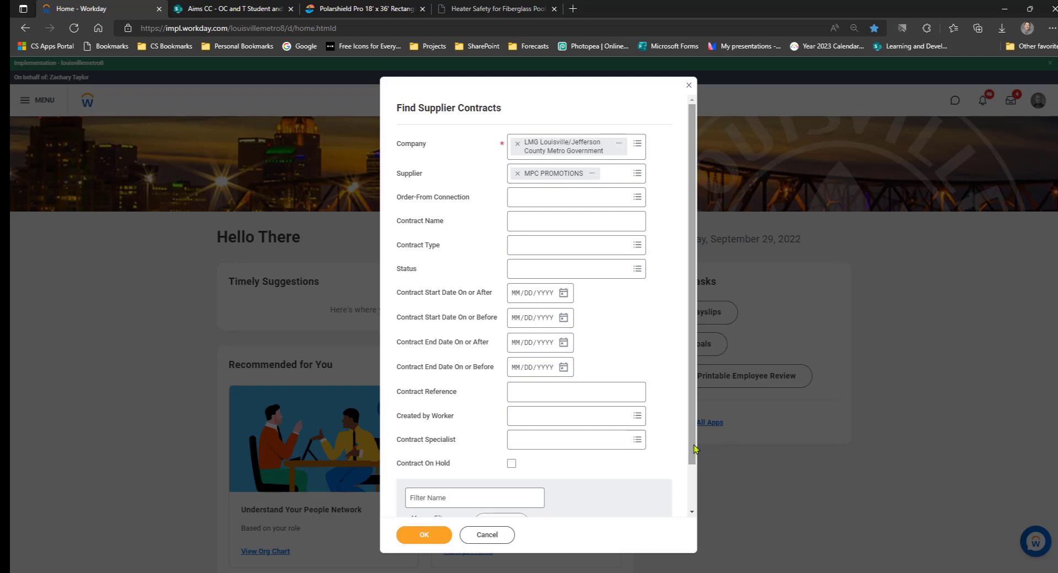
scroll(694, 450, "down", 1)
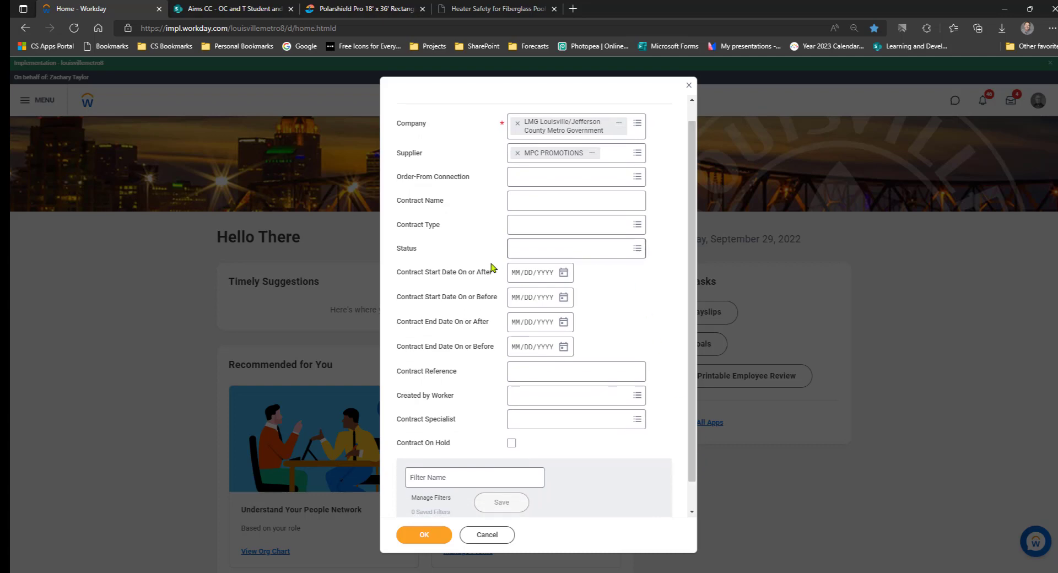
left_click(422, 535)
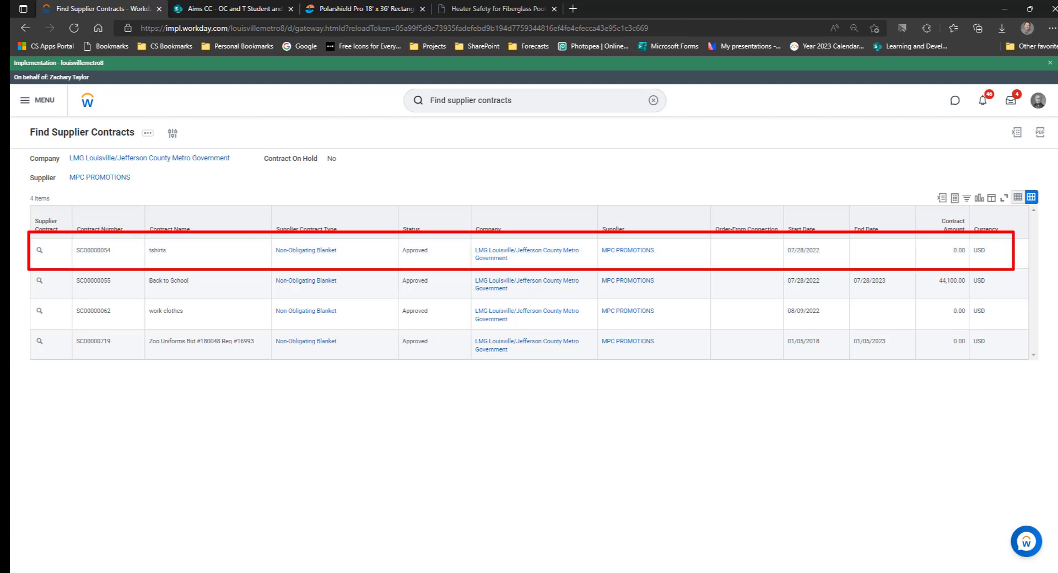
Search for and open the Create Requisition task, and set the requisition type to Contract Purchases <$30k.
left_click(87, 101)
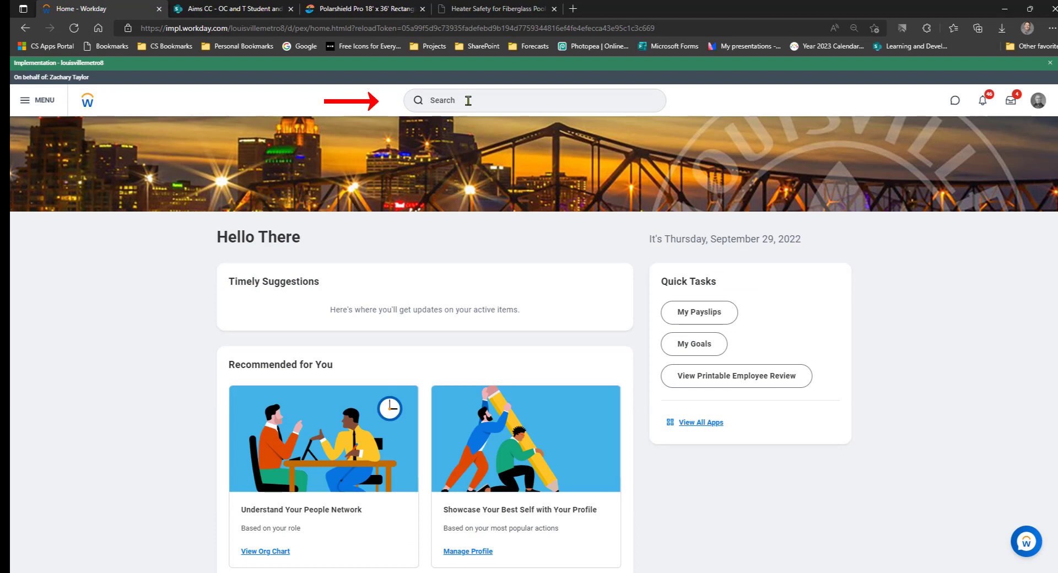
left_click(468, 100)
type("creat")
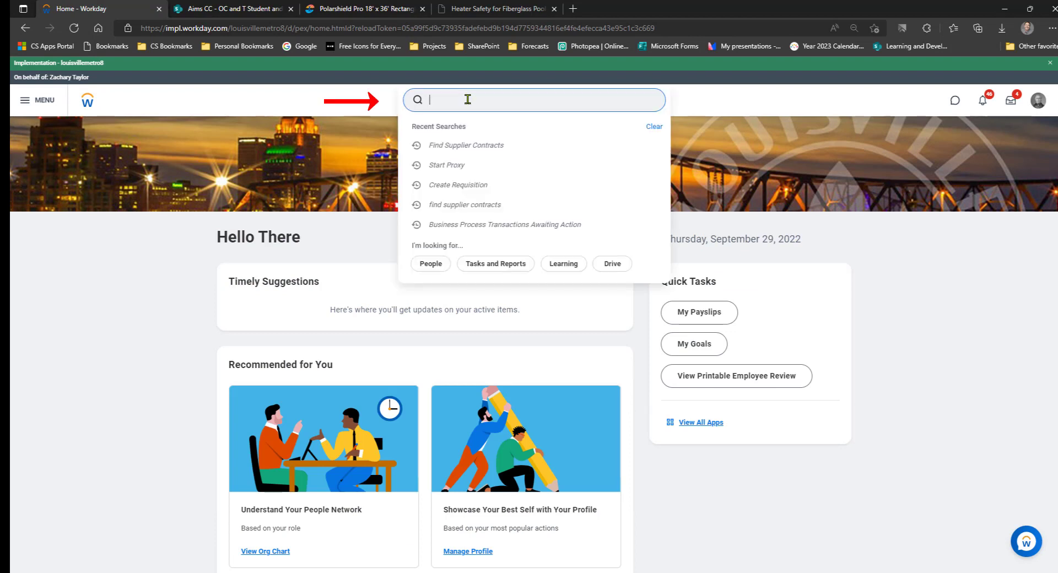
type("e requi")
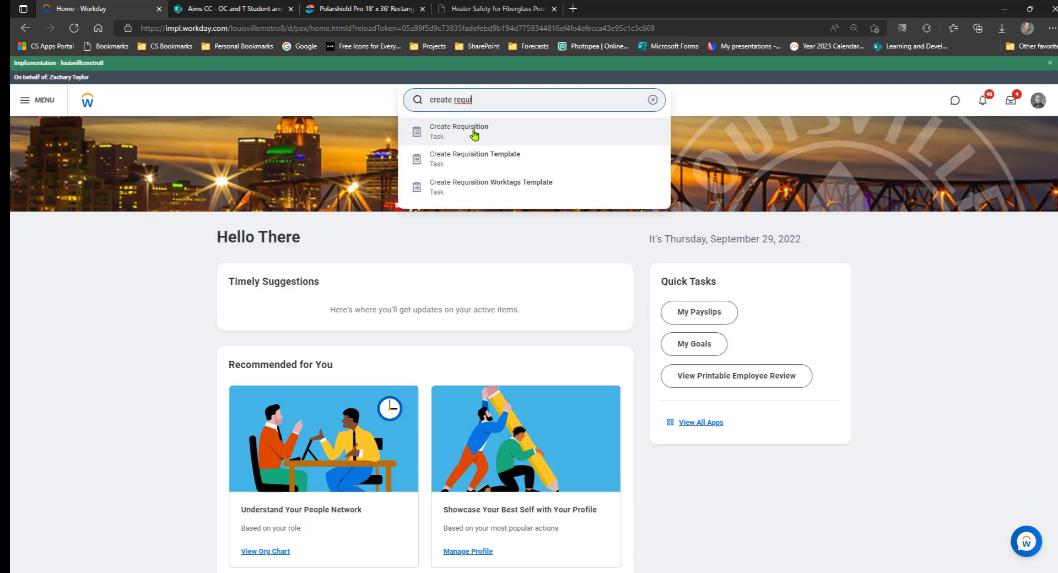
left_click(474, 134)
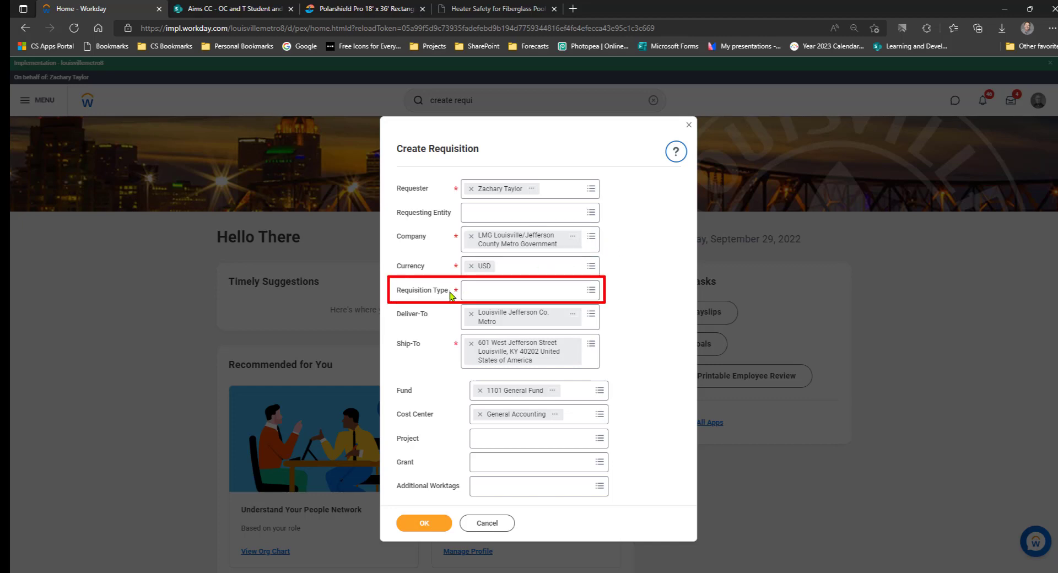
left_click(592, 292)
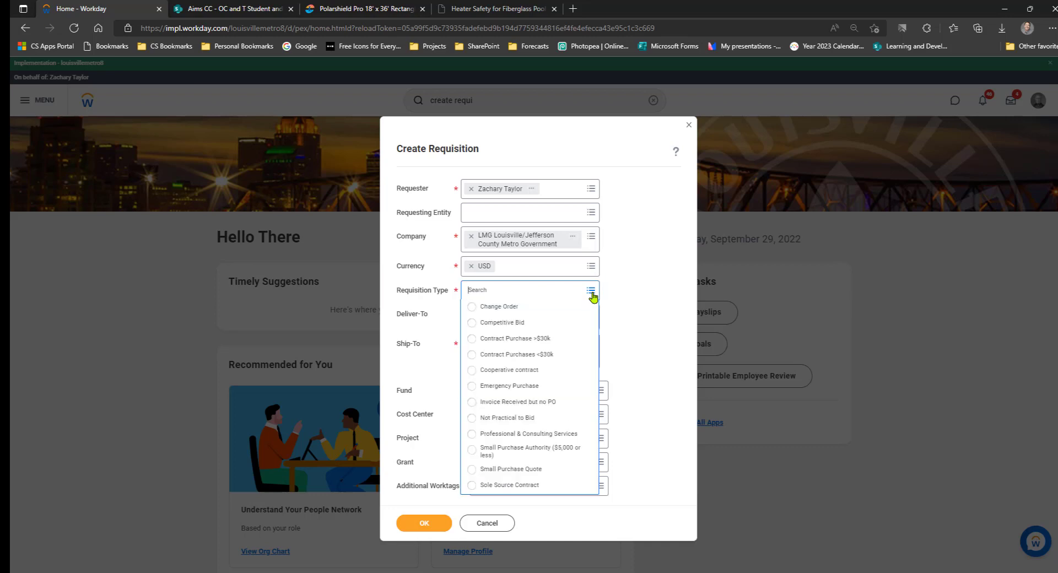
left_click(544, 355)
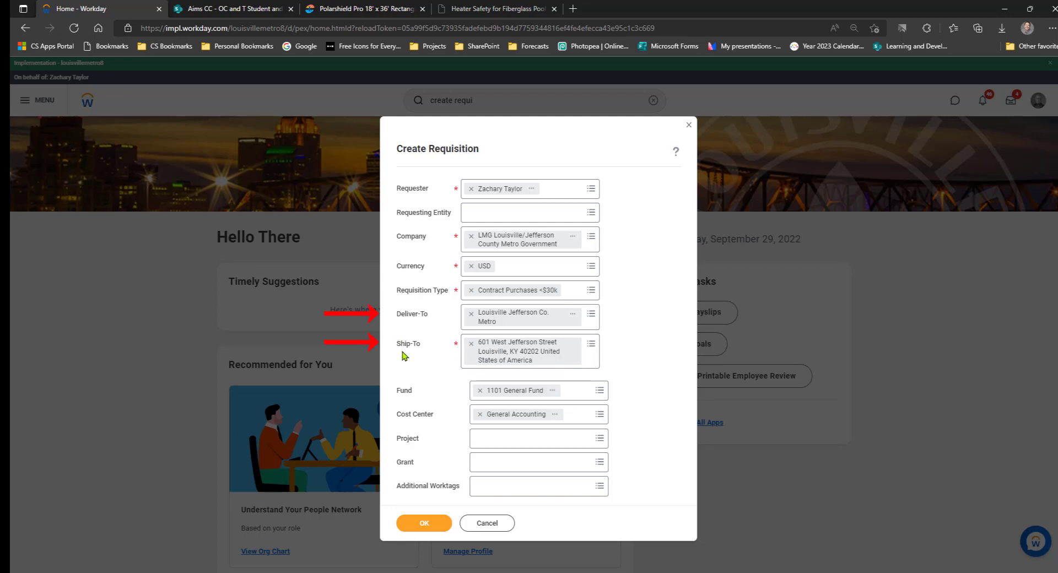
Change the deliver-to location to ZOO OFFICE MAIN BLDG, replace the ship-to address with the zoo's address, and submit the requisition setup.
left_click(470, 315)
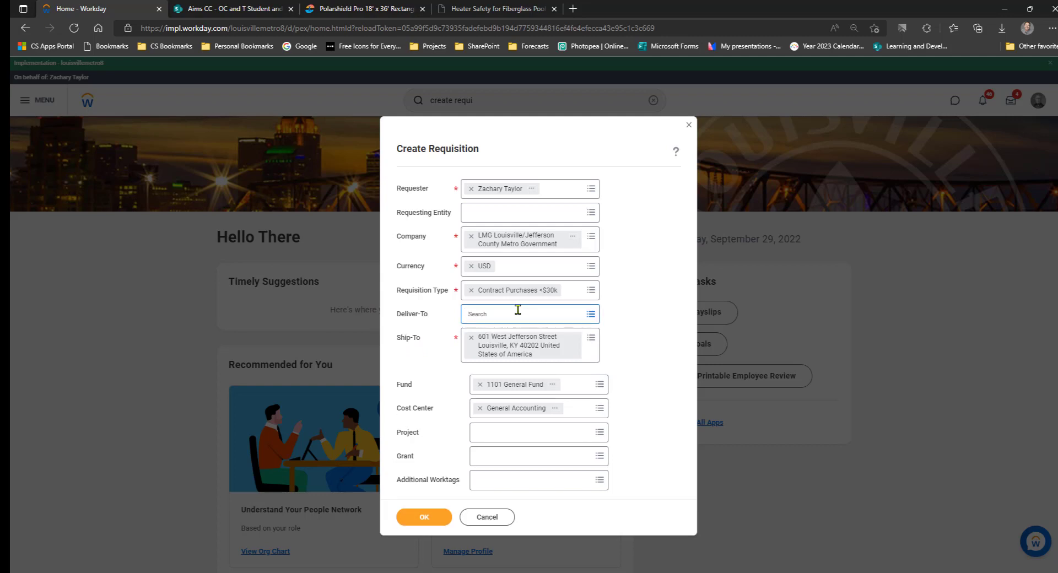
type("zoo")
key("Return")
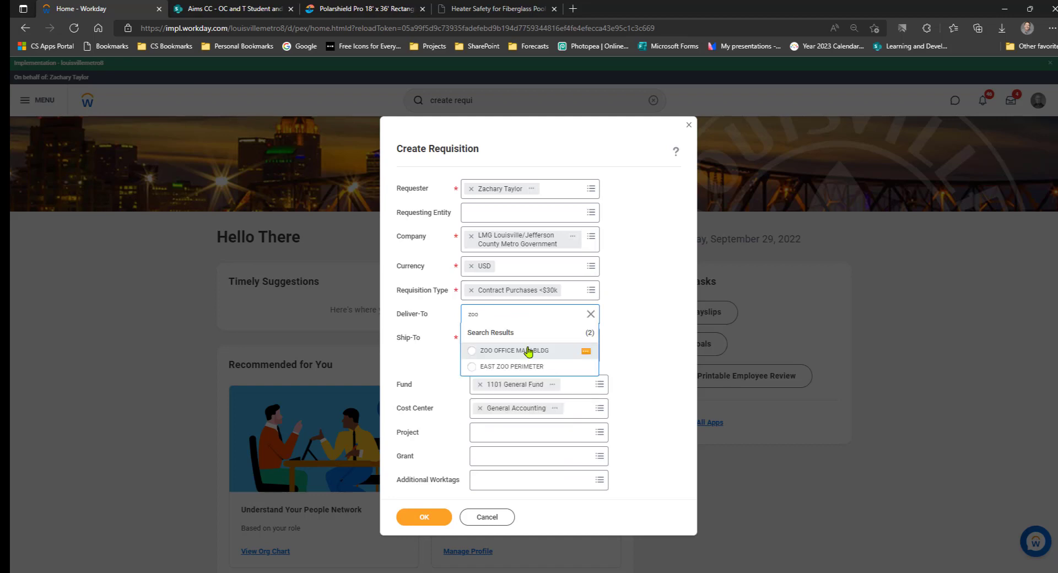
left_click(526, 352)
left_click(471, 338)
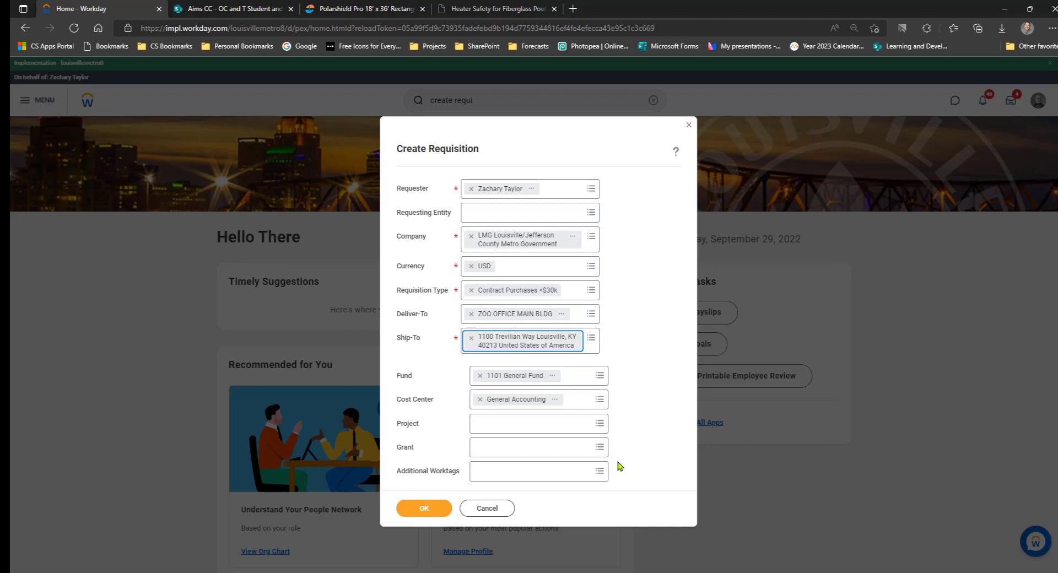
left_click(425, 511)
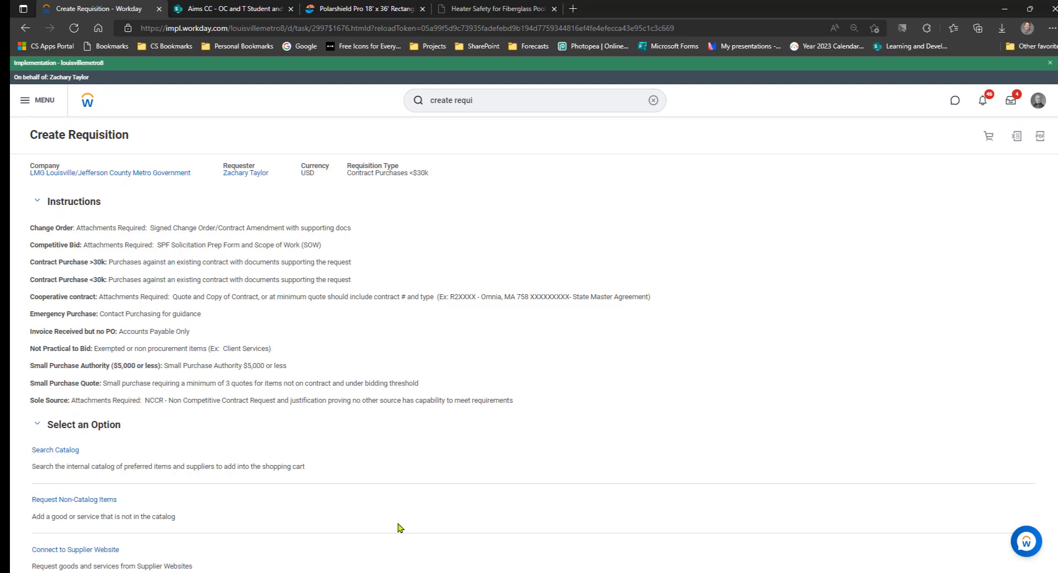
Open a non-catalog items request and enter an item description of T-Shirts with the supplier's quote number on a second line.
scroll(400, 528, "down", 2)
scroll(737, 384, "down", 1)
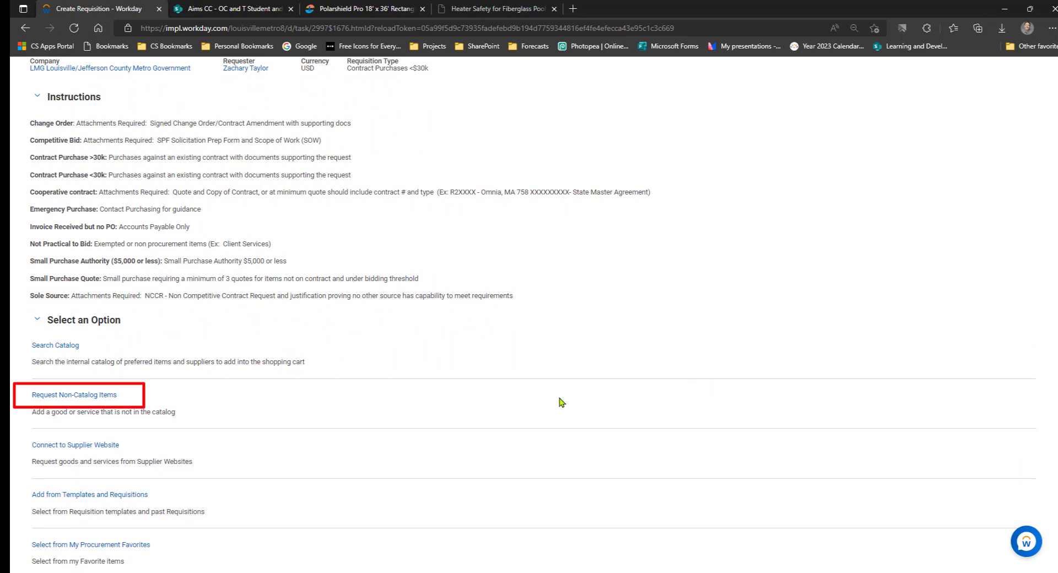
left_click(90, 398)
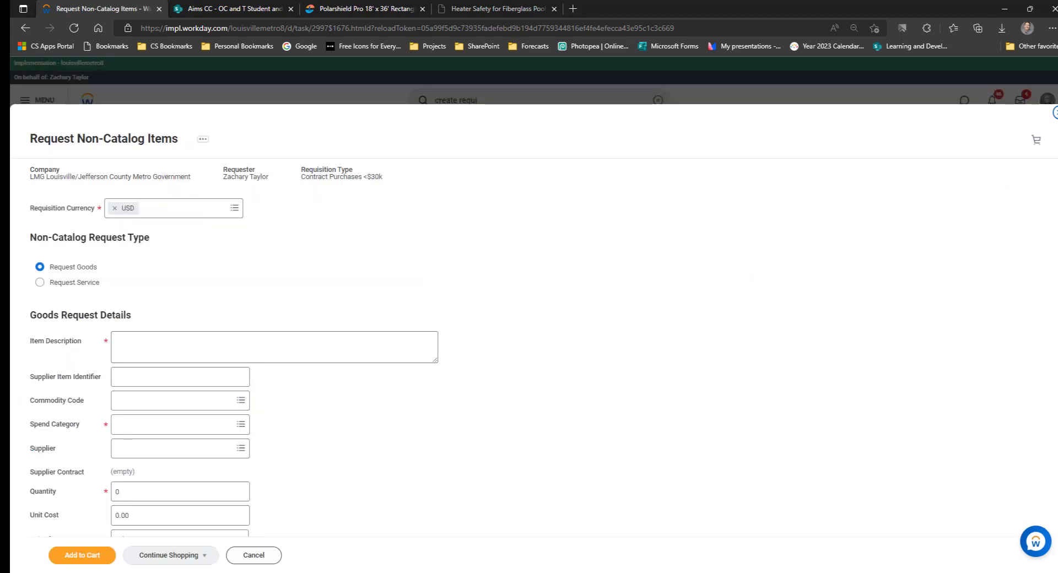
scroll(533, 320, "down", 2)
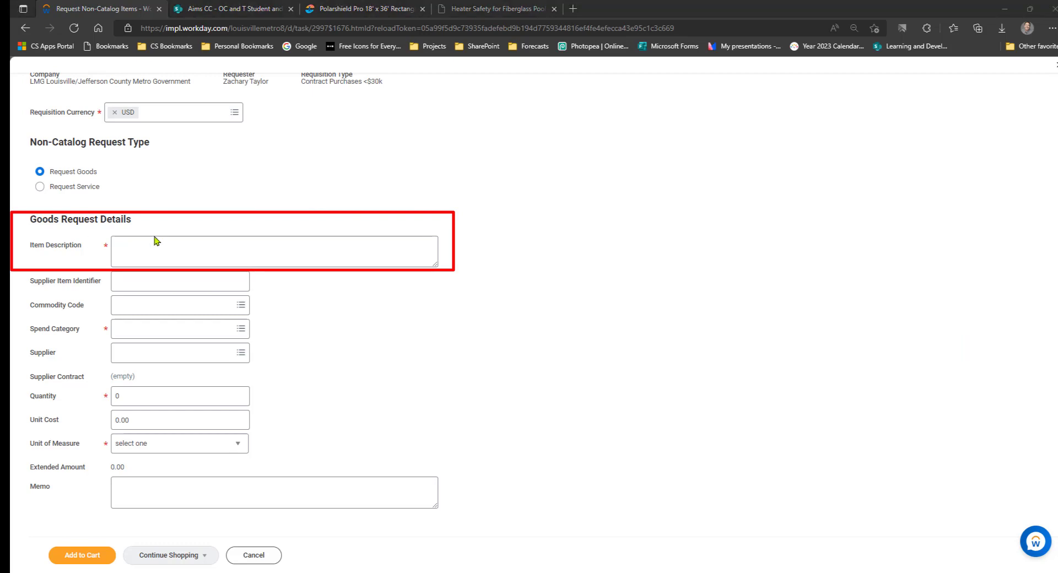
left_click(184, 240)
type("T-Shirts Quote Number 557265-22")
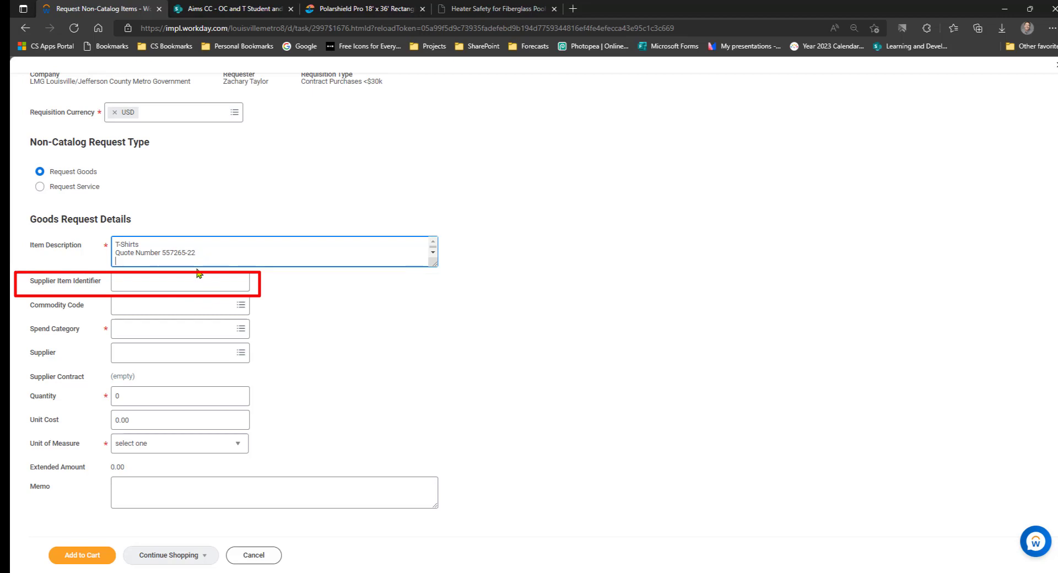
Assign commodity code 20010 - Athletic Clothing, supplier MPC PROMOTIONS and its tshirts supplier contract to the requested item.
left_click(184, 305)
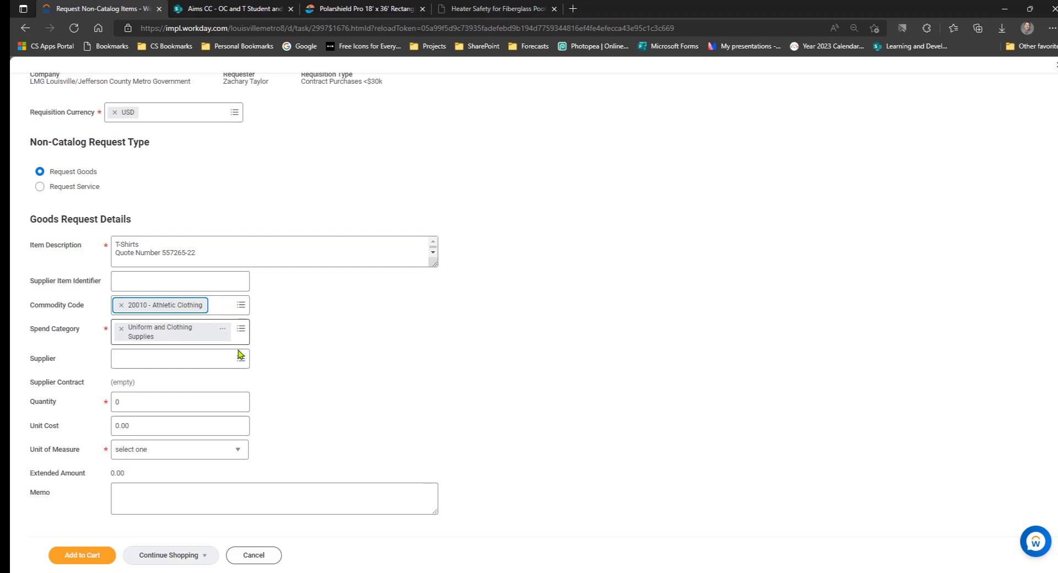
left_click(202, 364)
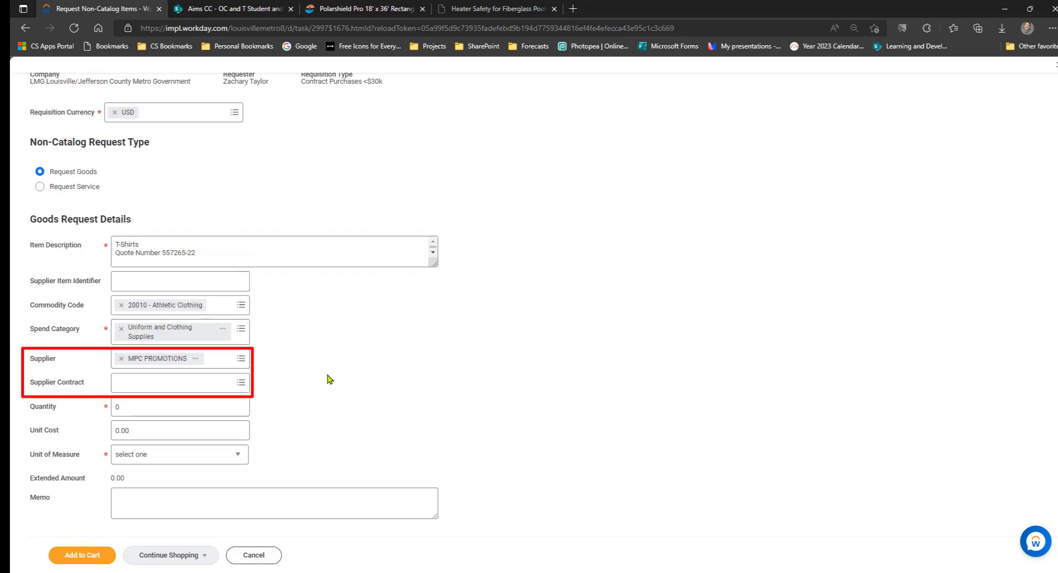
left_click(243, 386)
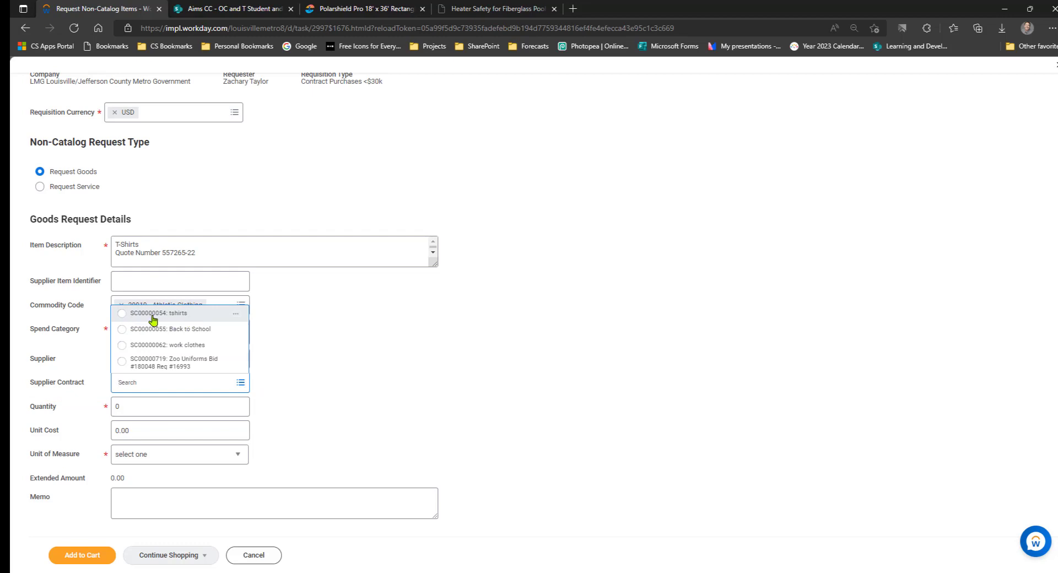
left_click(122, 315)
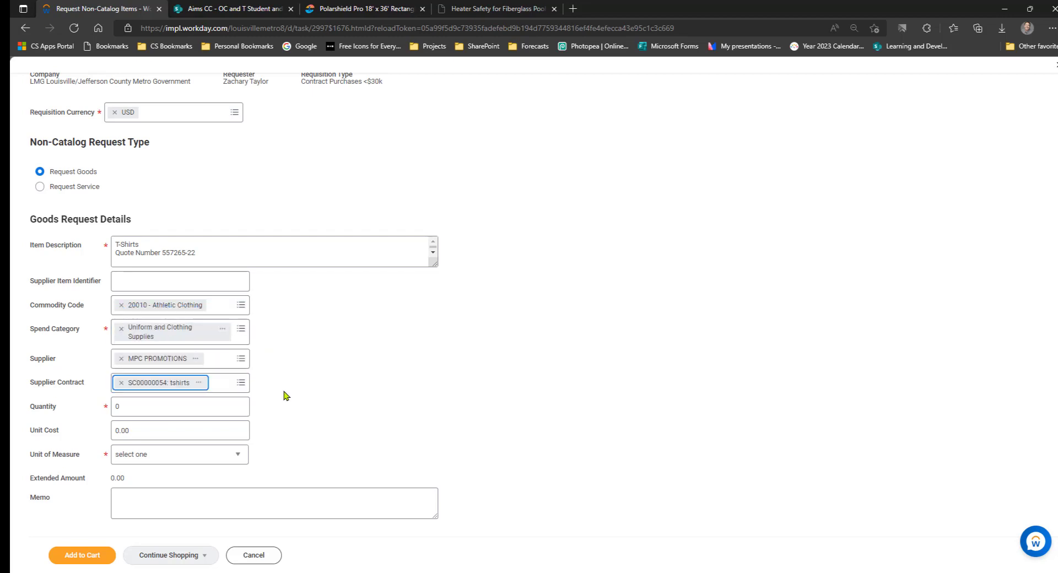
Set the item's quantity to 150, its unit cost to 12.00 and its unit of measure to Each.
left_click(135, 407)
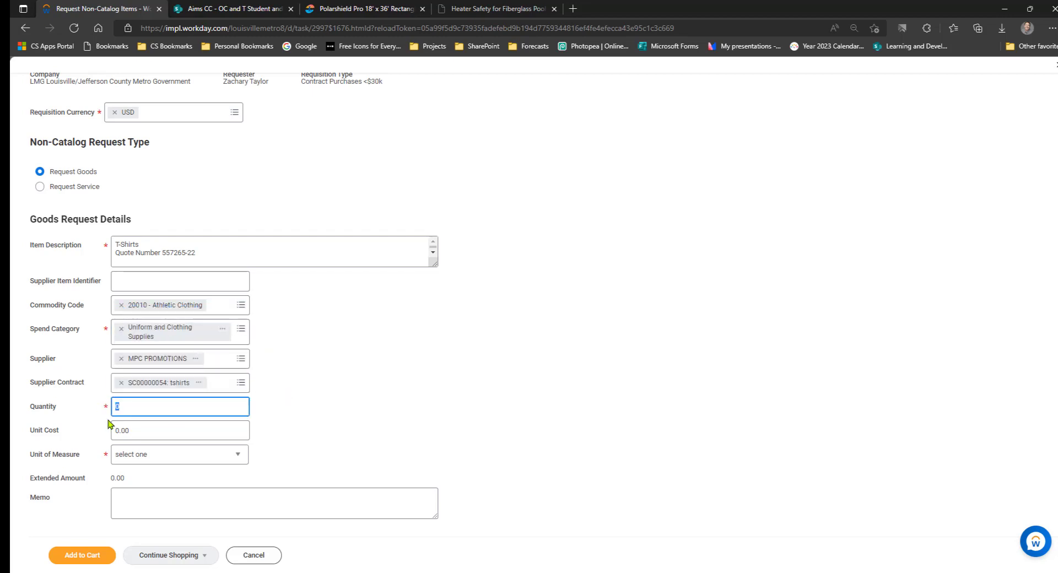
type("12")
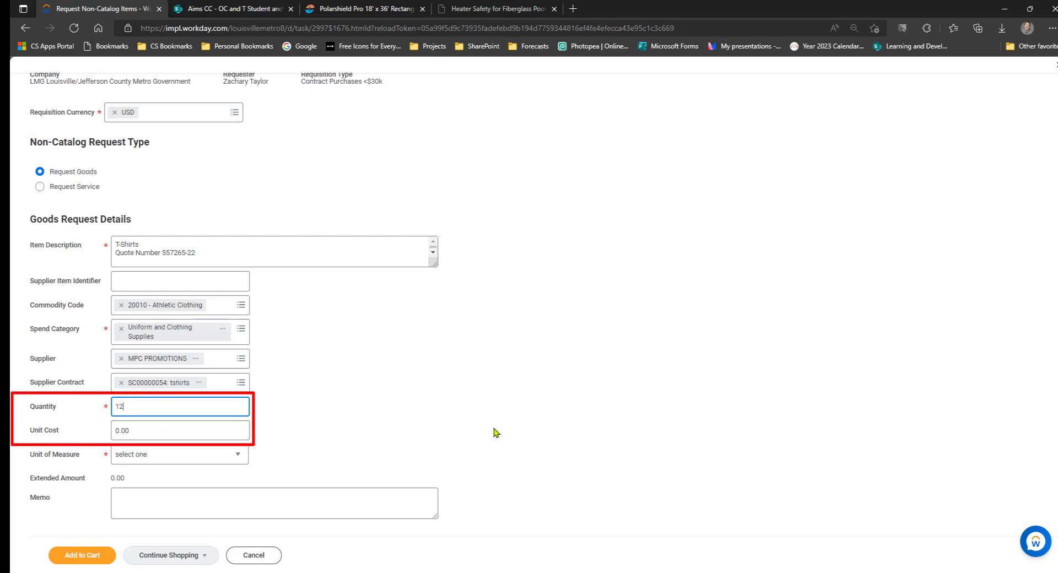
key("ctrl+a")
type("150")
double_click(154, 432)
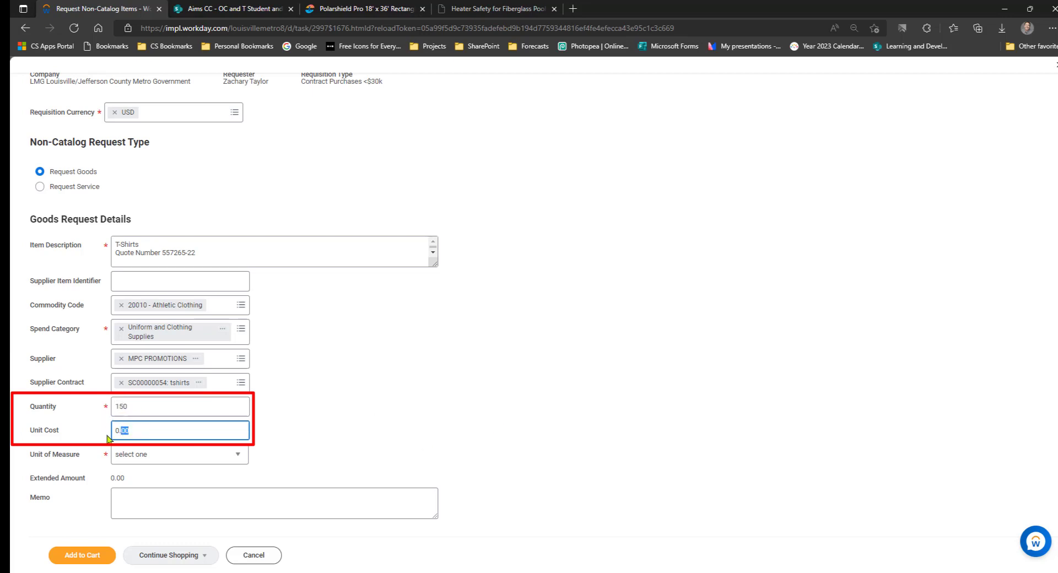
key("ctrl+a")
type("12.00")
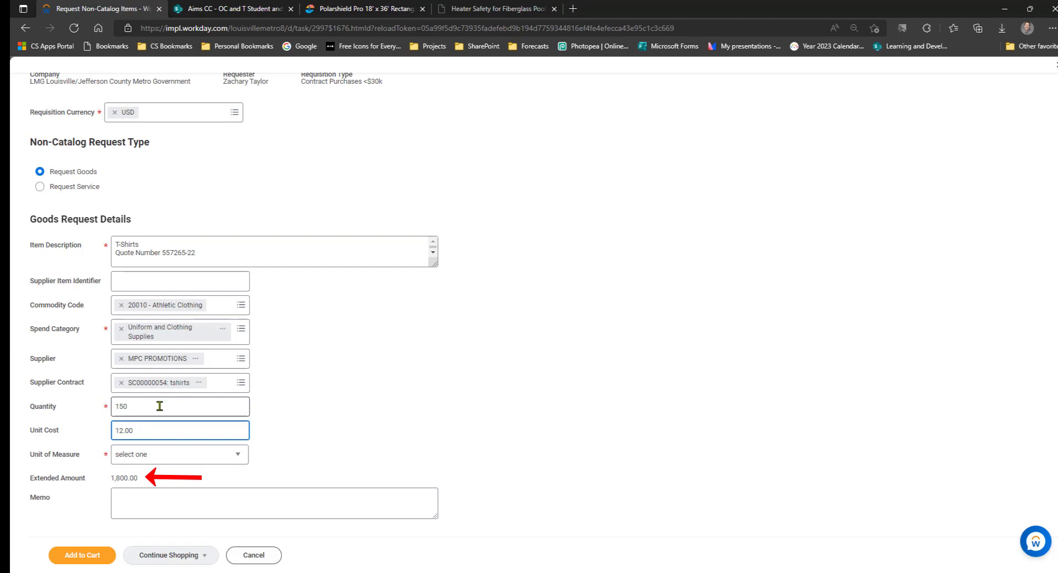
left_click(197, 457)
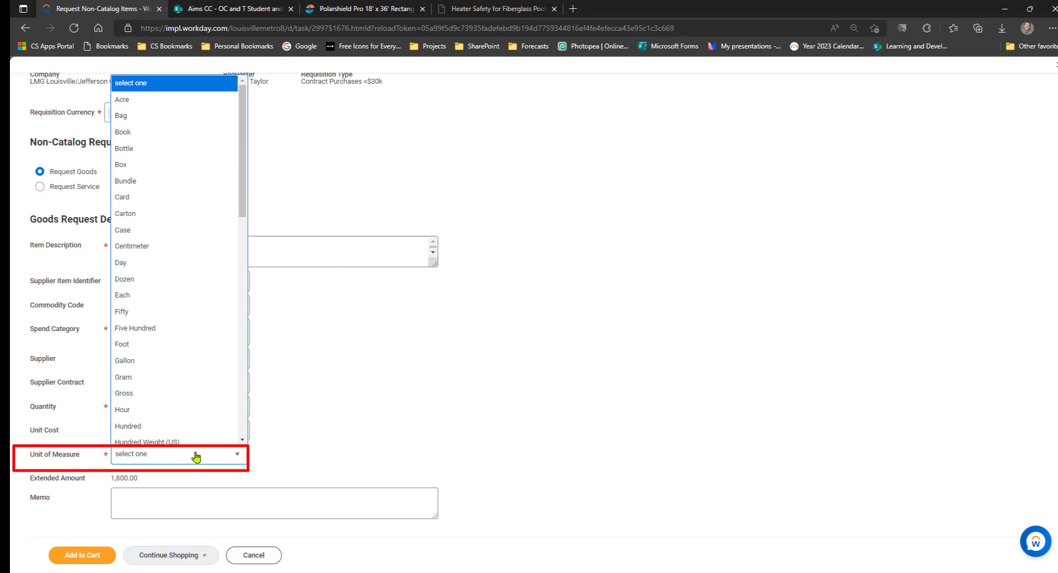
left_click(155, 298)
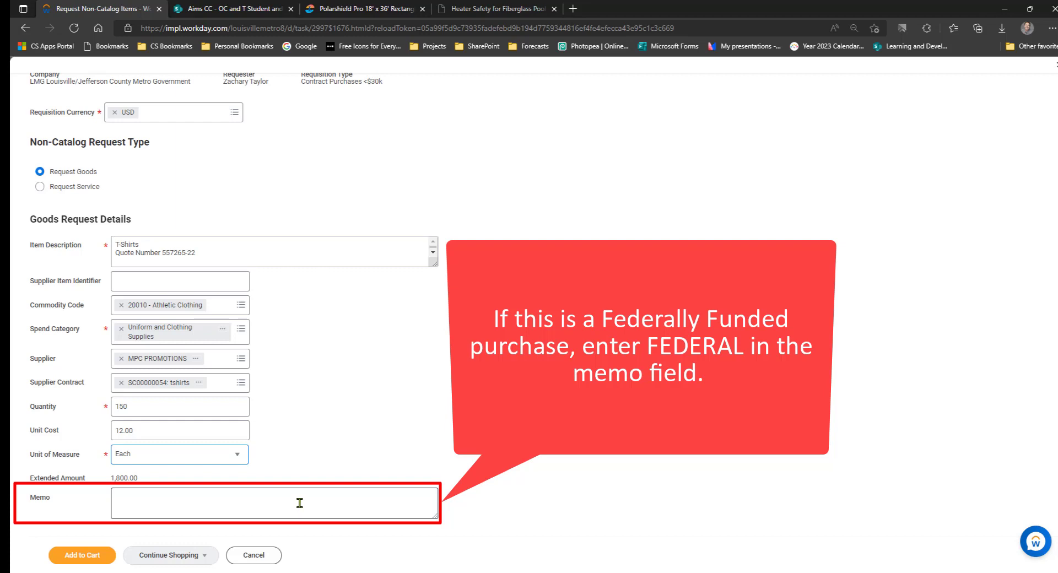
Enter the memo One time purchase for the T-shirt item and add the item to the cart.
left_click(299, 503)
type("On")
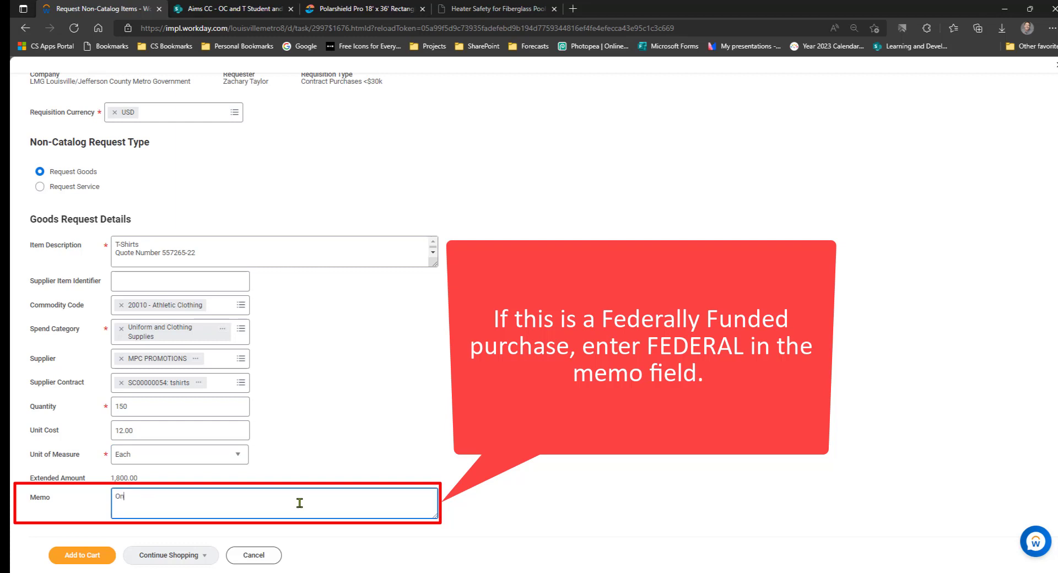
type("e time purch")
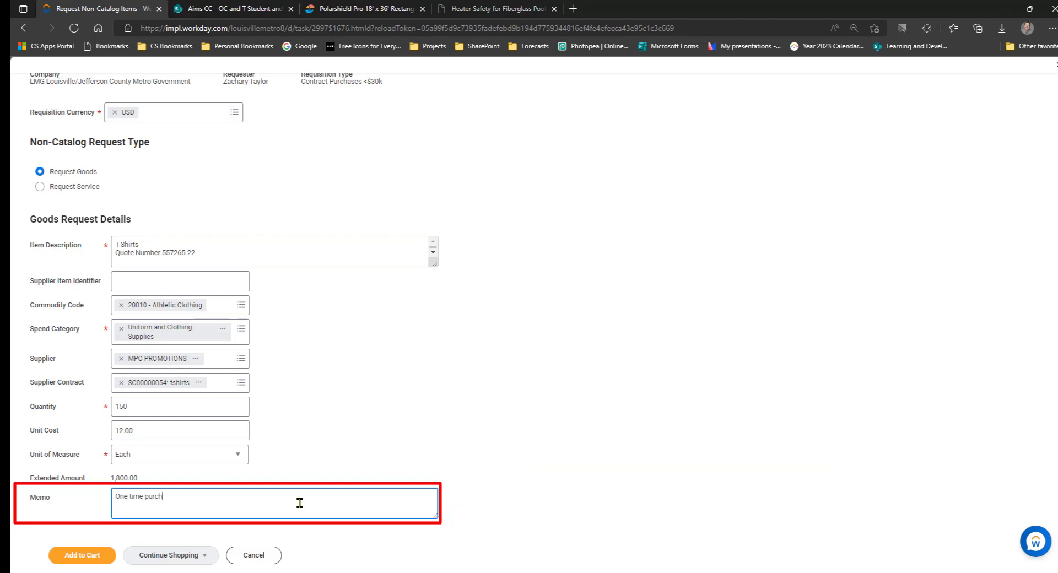
type("ase")
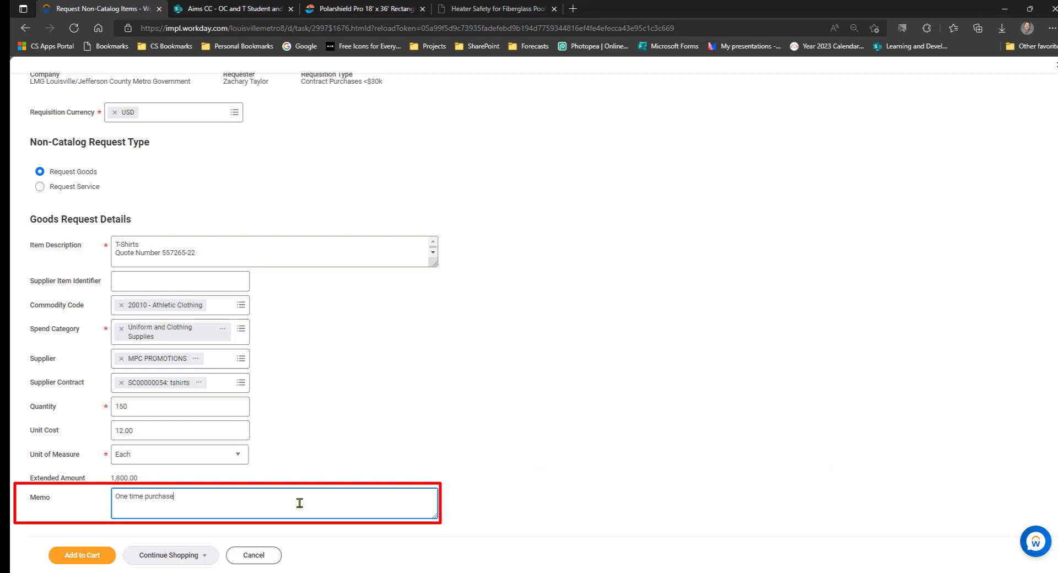
left_click(78, 559)
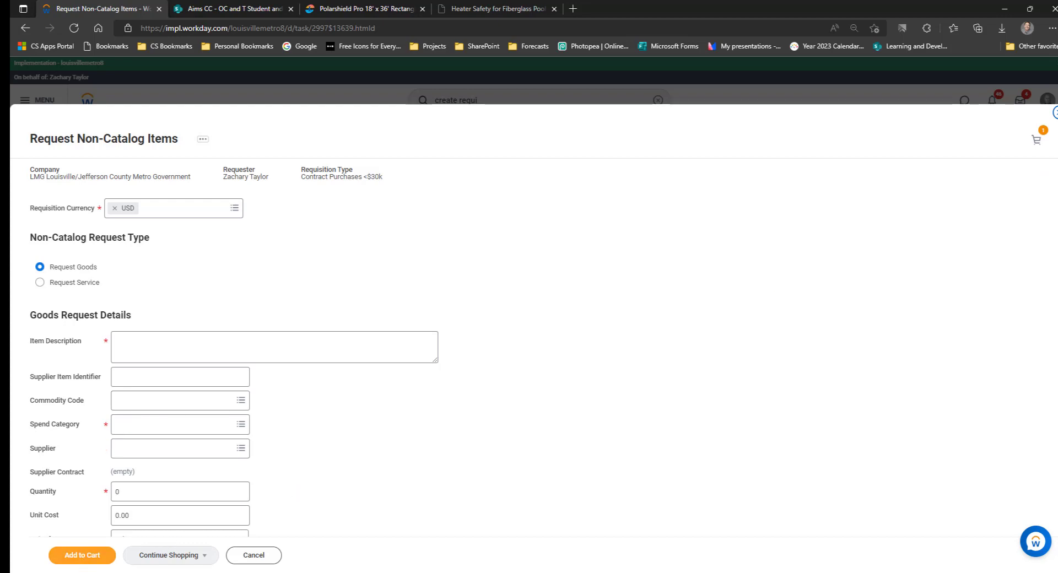
Check out the cart and review the goods line's details from item description through to additional worktags and splits.
left_click(1037, 141)
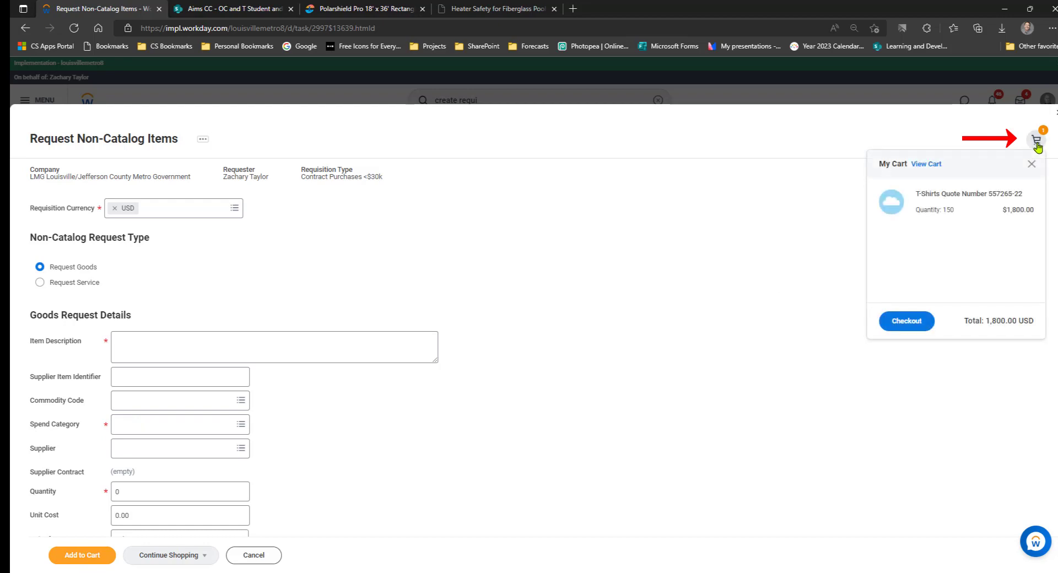
left_click(902, 323)
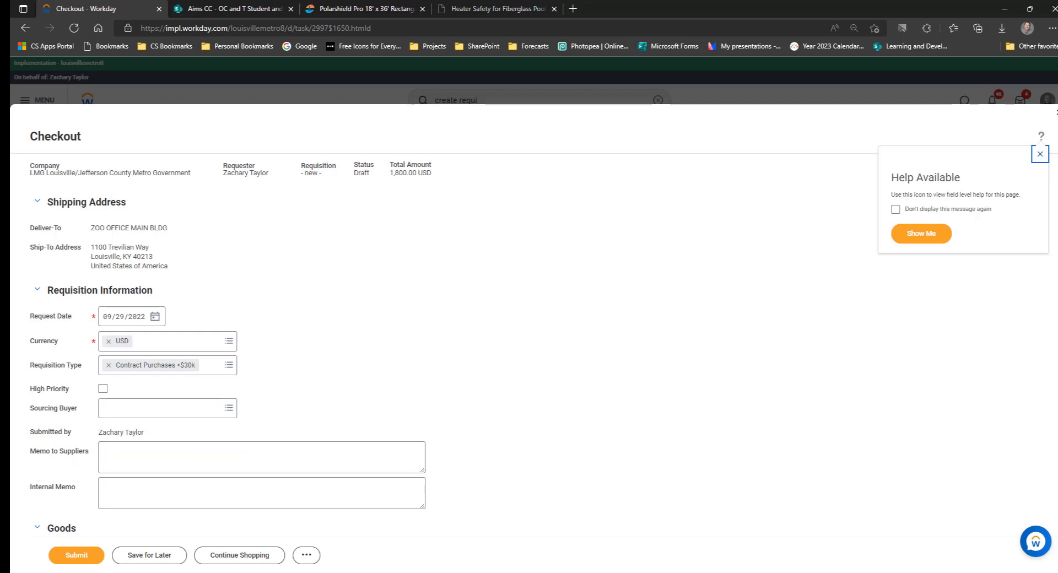
scroll(1047, 312, "down", 3)
scroll(535, 296, "down", 2)
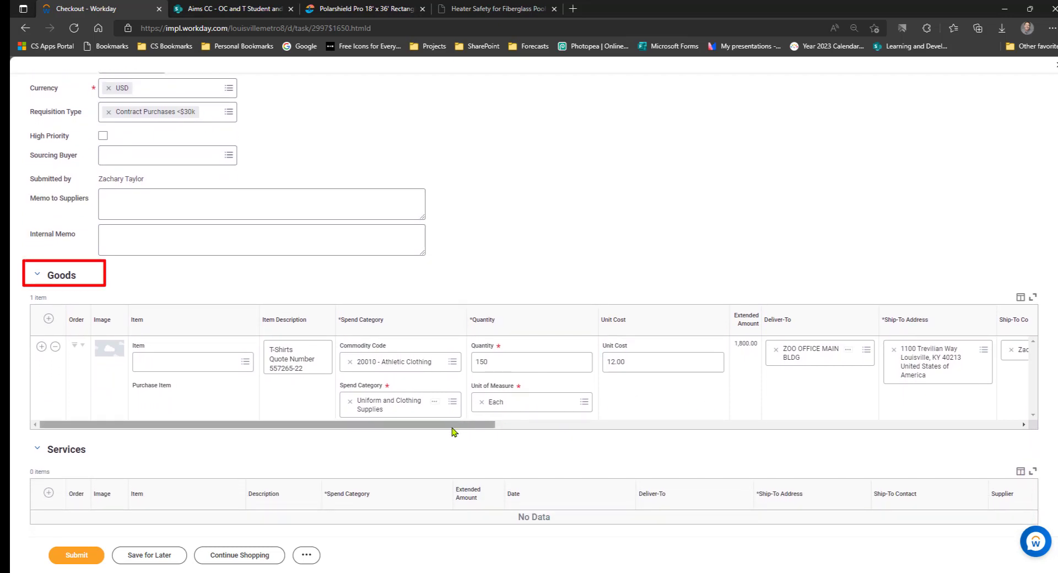
left_click_drag(464, 425, 833, 424)
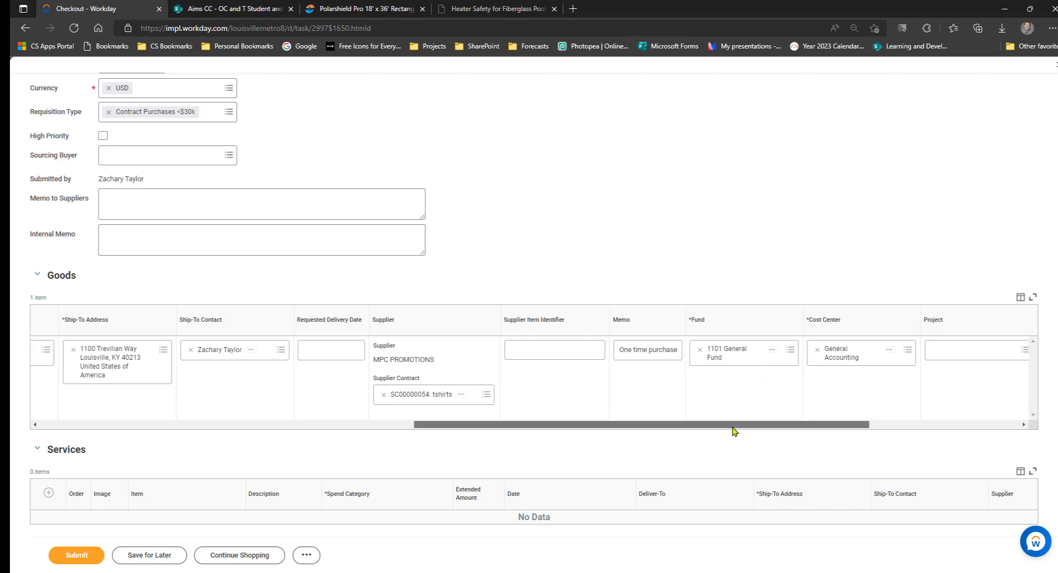
left_click_drag(734, 429, 775, 440)
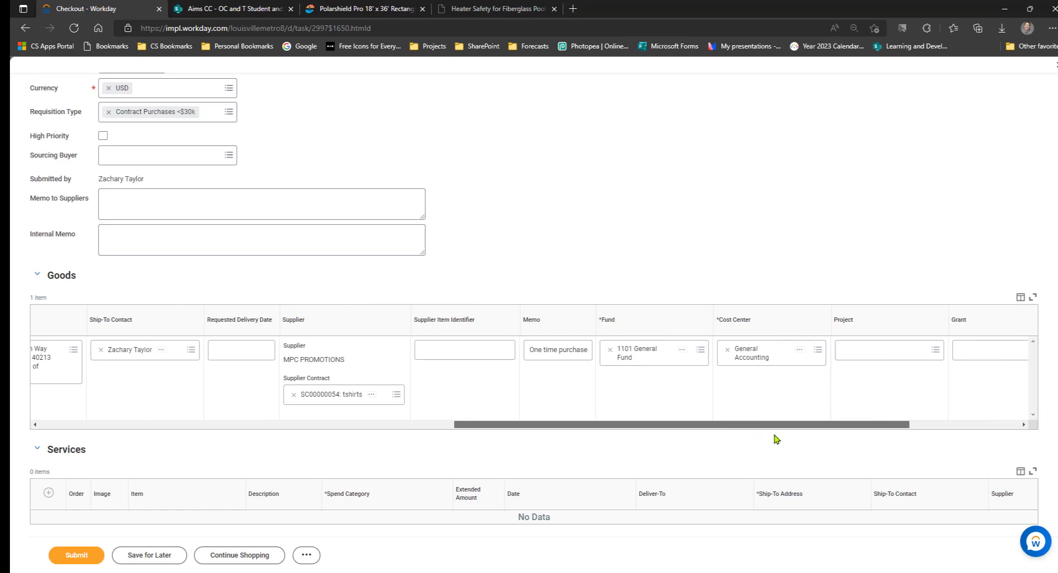
left_click_drag(473, 424, 635, 422)
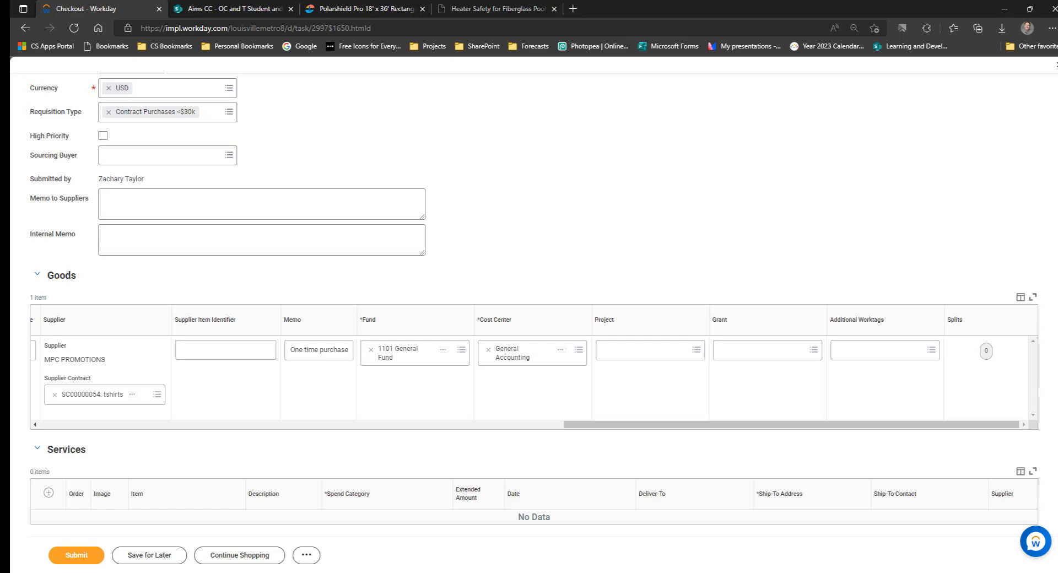
Attach the T Shirt Quote document from the Documents folder to the requisition and submit it.
scroll(990, 401, "down", 3)
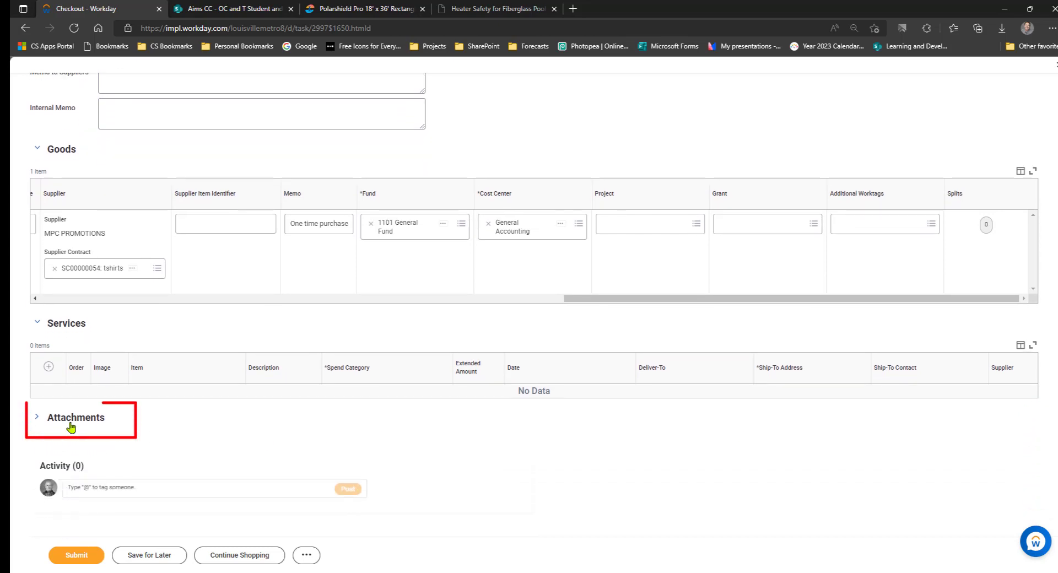
left_click(37, 422)
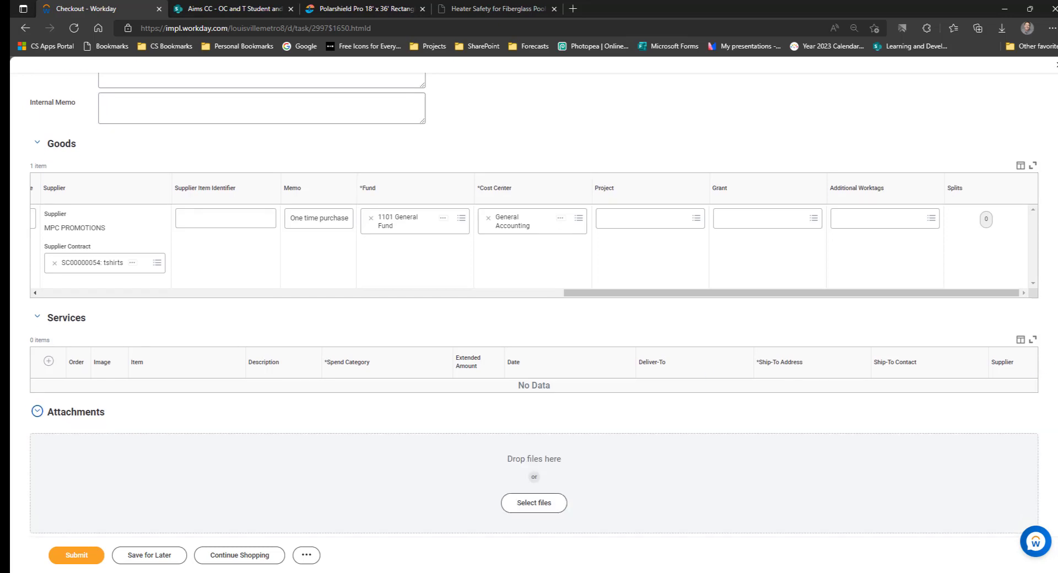
scroll(1039, 372, "down", 1)
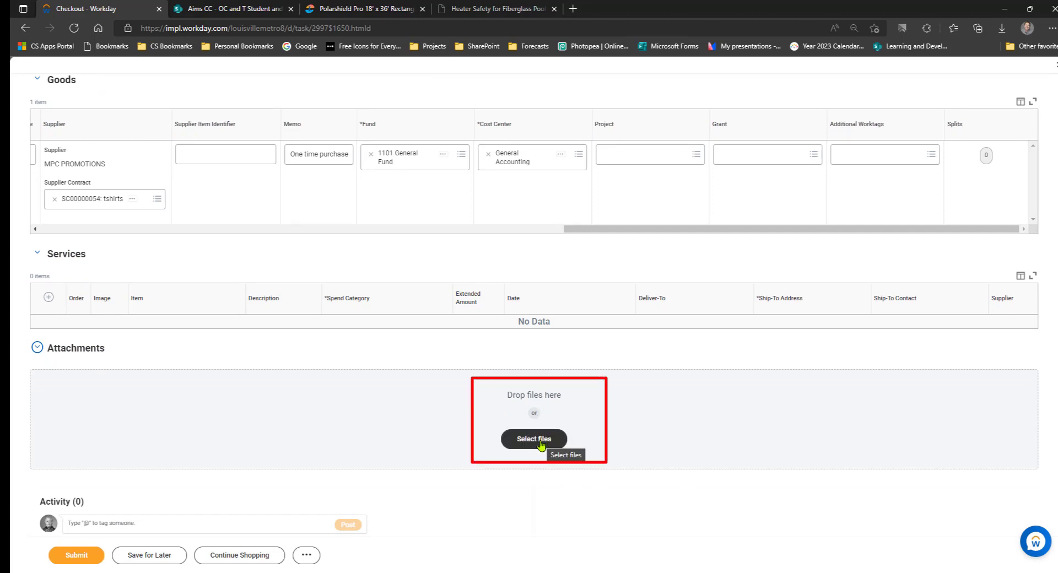
left_click(540, 443)
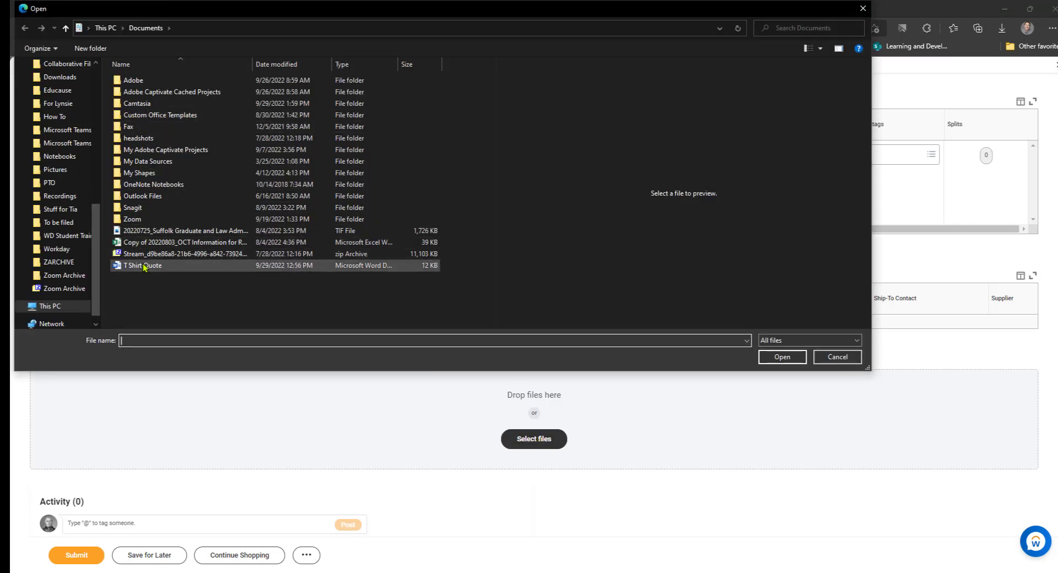
left_click(144, 270)
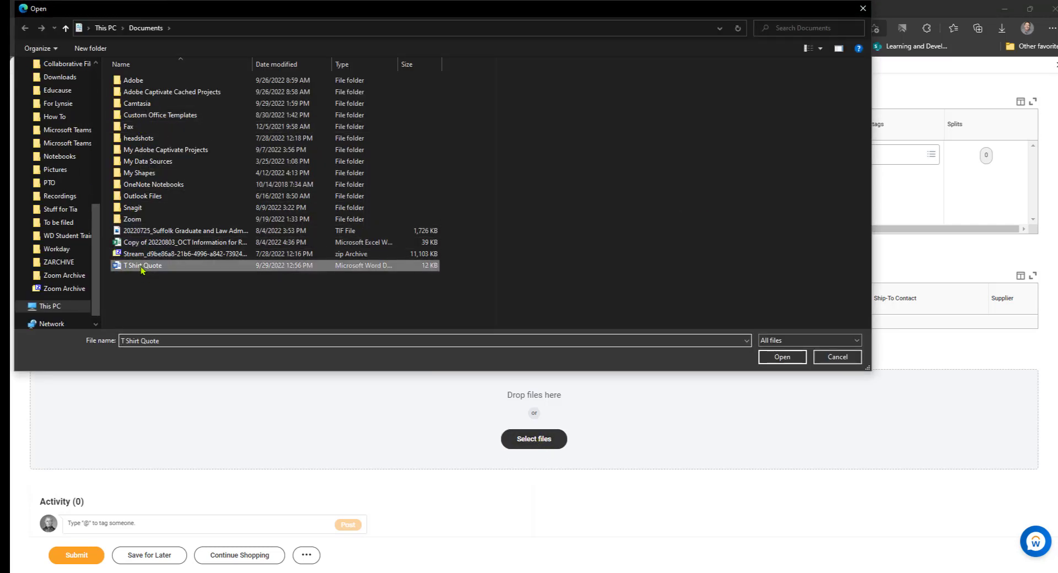
left_click(783, 357)
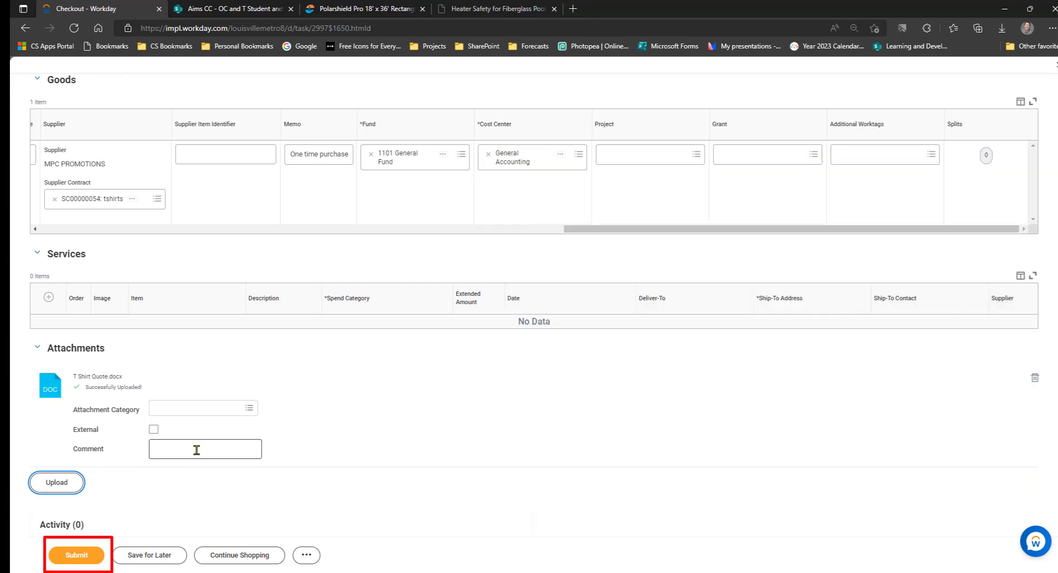
left_click(69, 558)
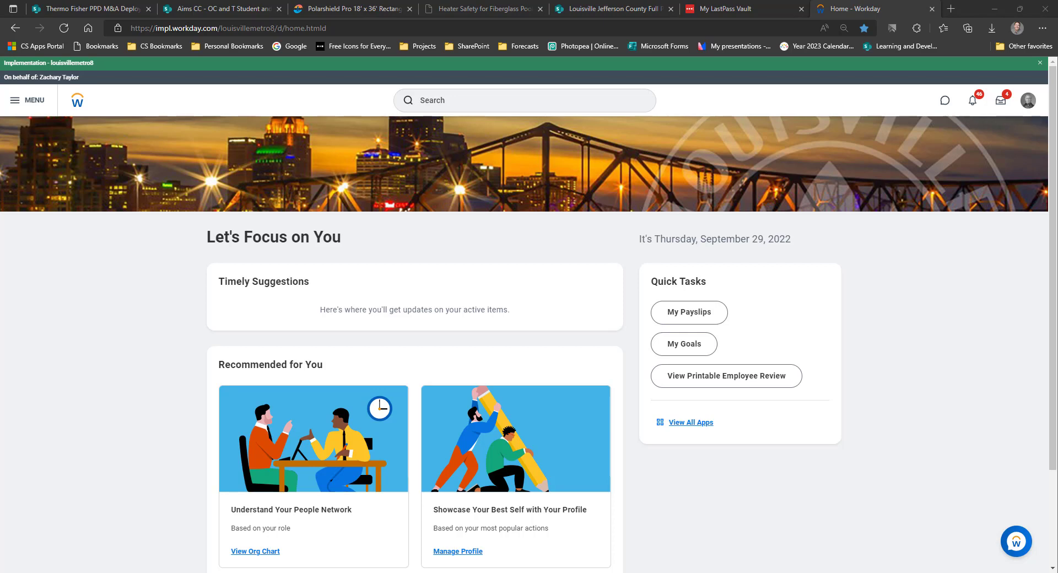
Search for the Create Requisition task and open it, dismissing the help message.
left_click(471, 104)
type("create")
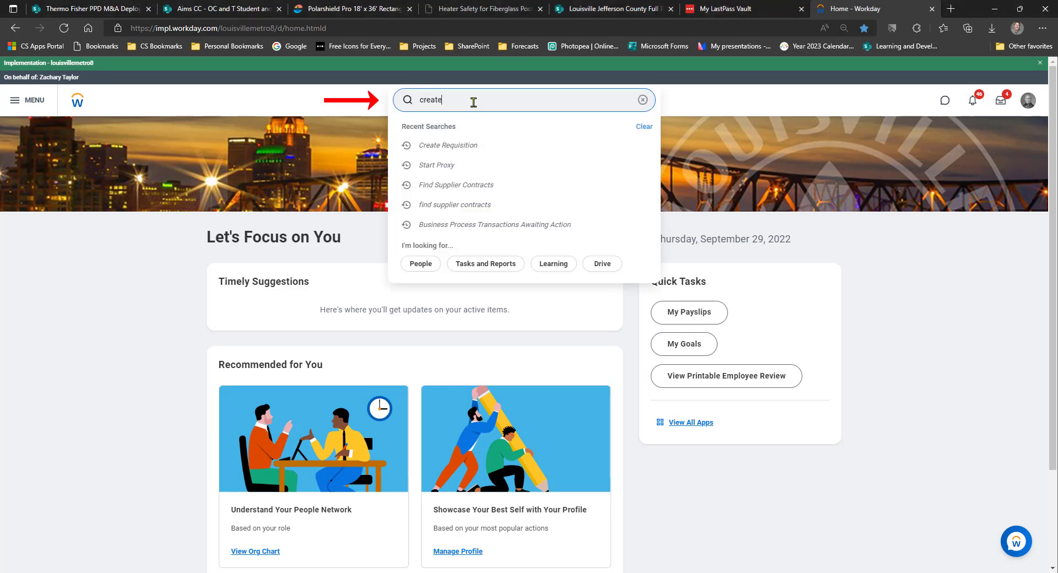
key("Return")
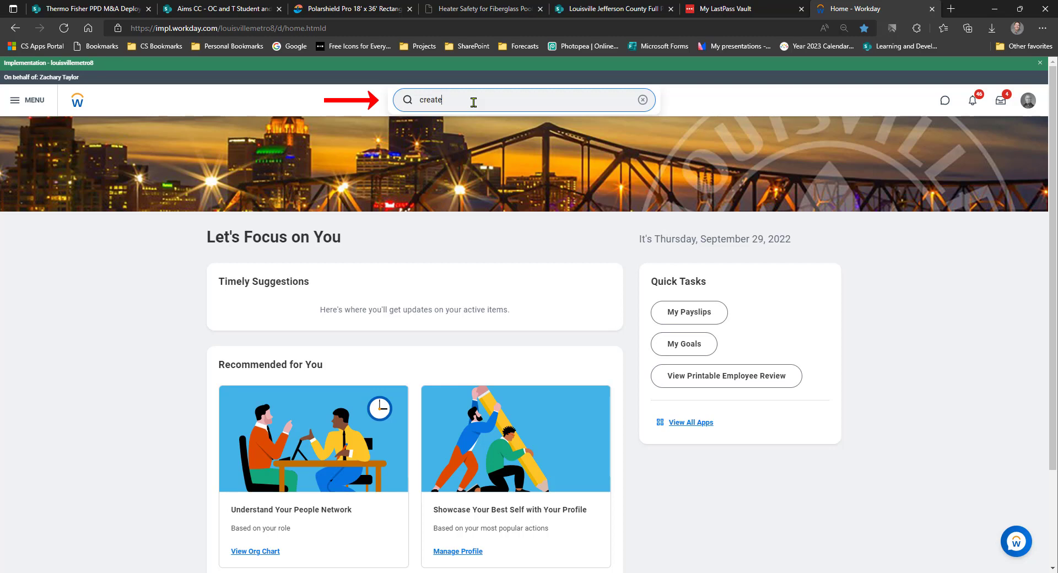
type("requi")
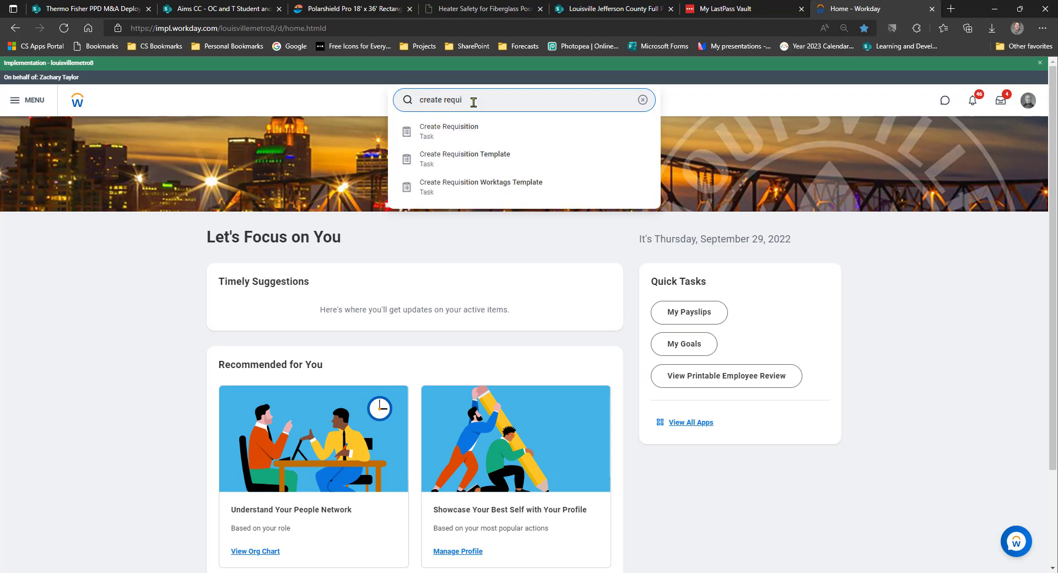
left_click(480, 131)
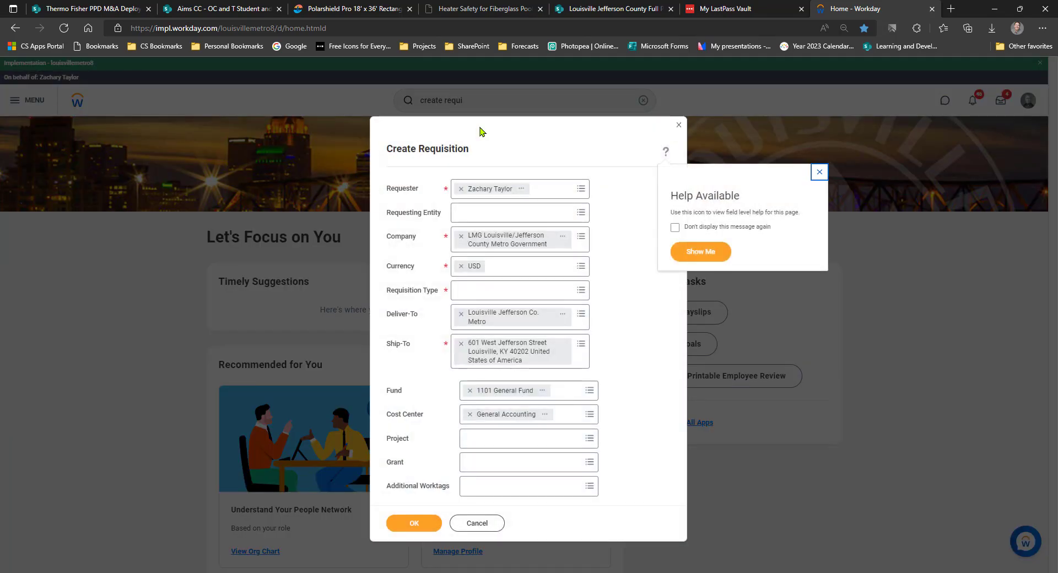
left_click(819, 173)
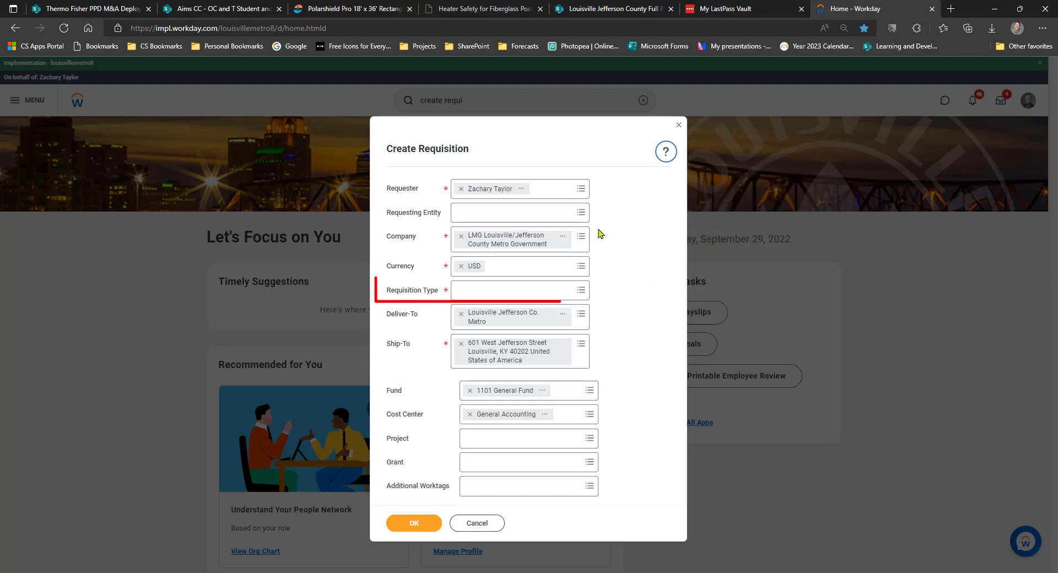
Set the requisition type to Small Purchase Authority ($5,000 or less) and the deliver-to location to 10TH ST PUMPING STATION, and confirm the setup.
left_click(585, 292)
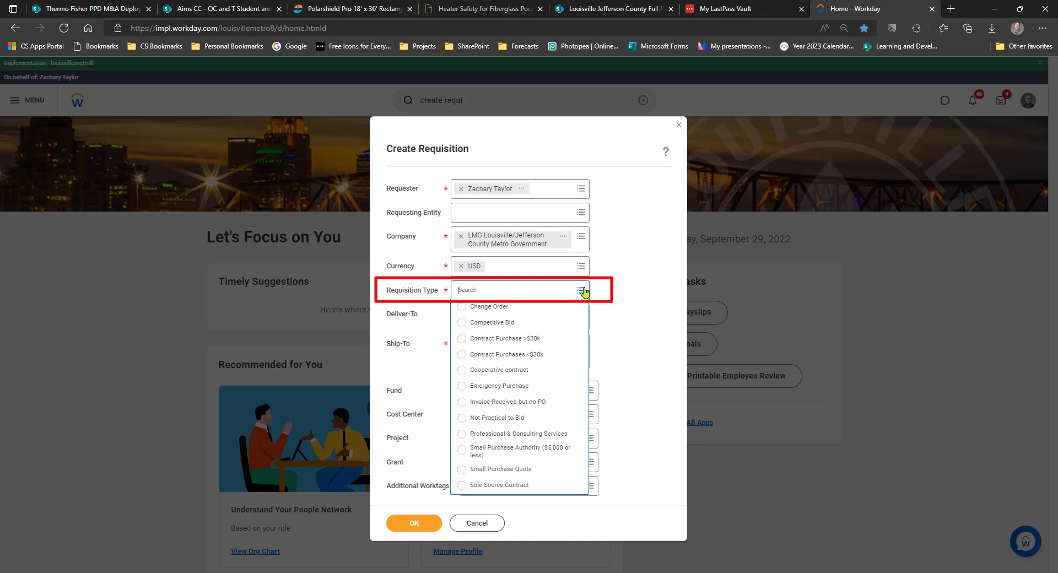
left_click(504, 451)
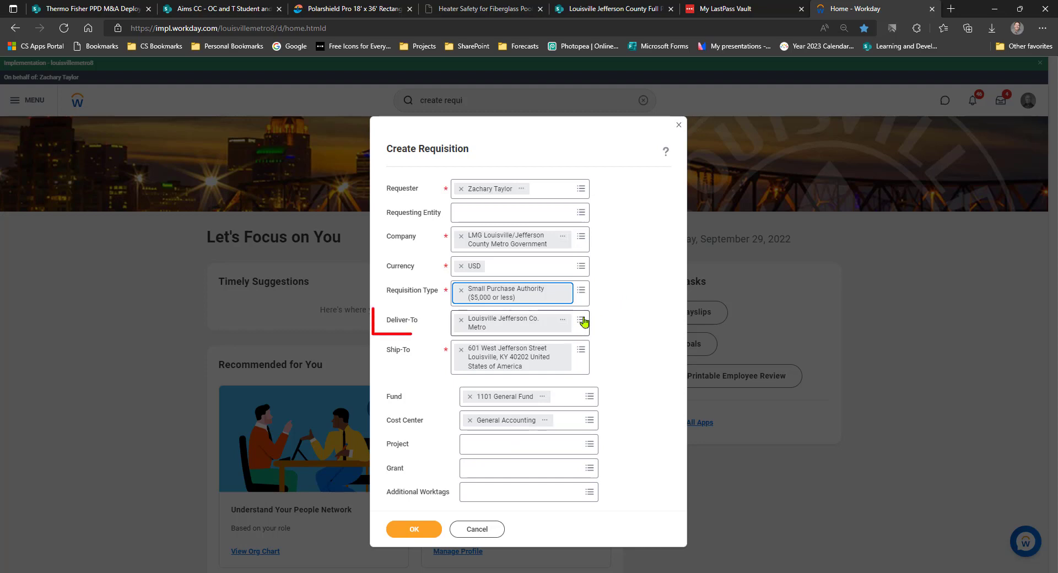
left_click(582, 320)
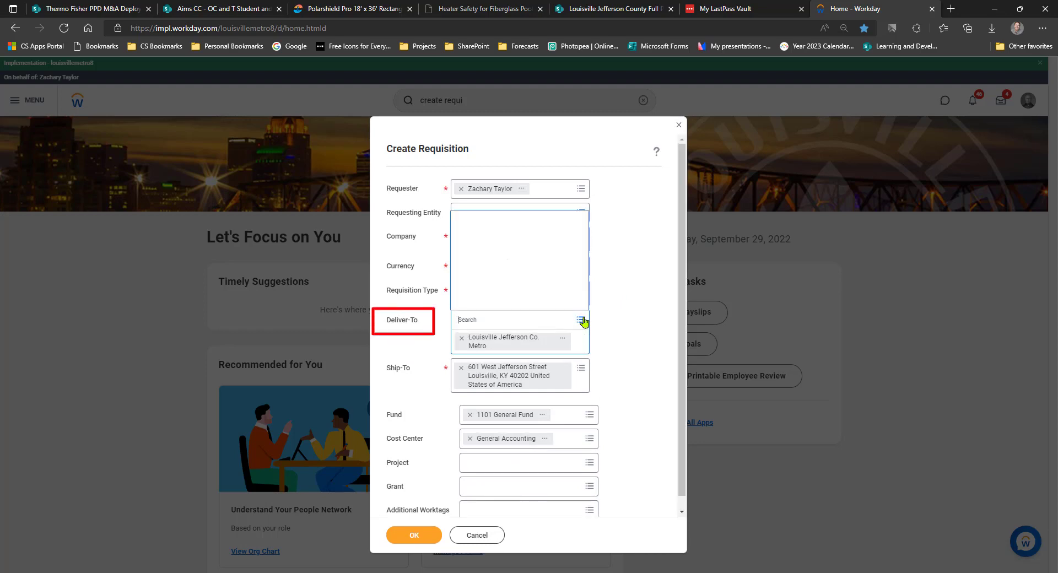
left_click(565, 253)
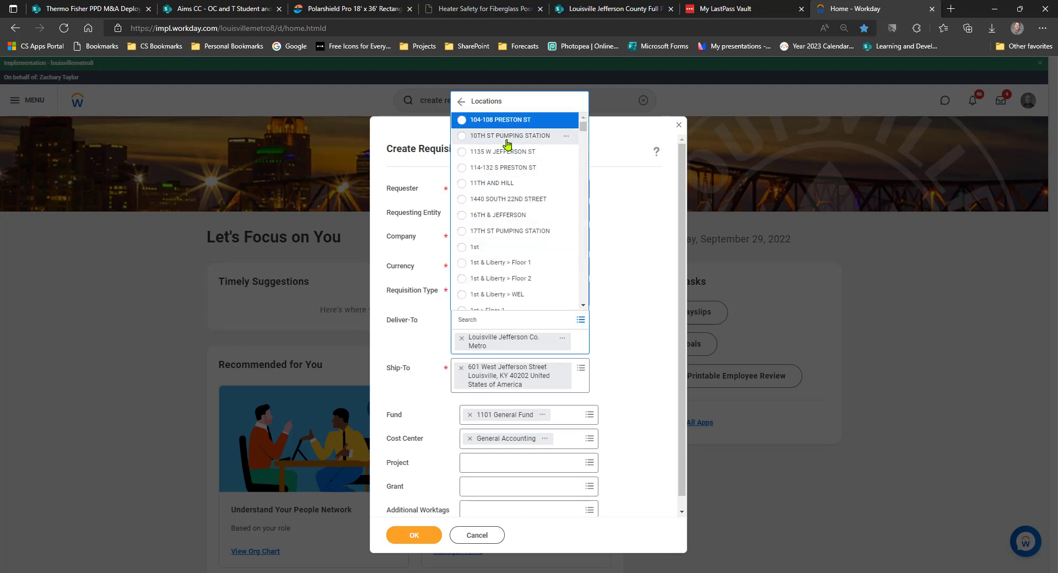
left_click(507, 138)
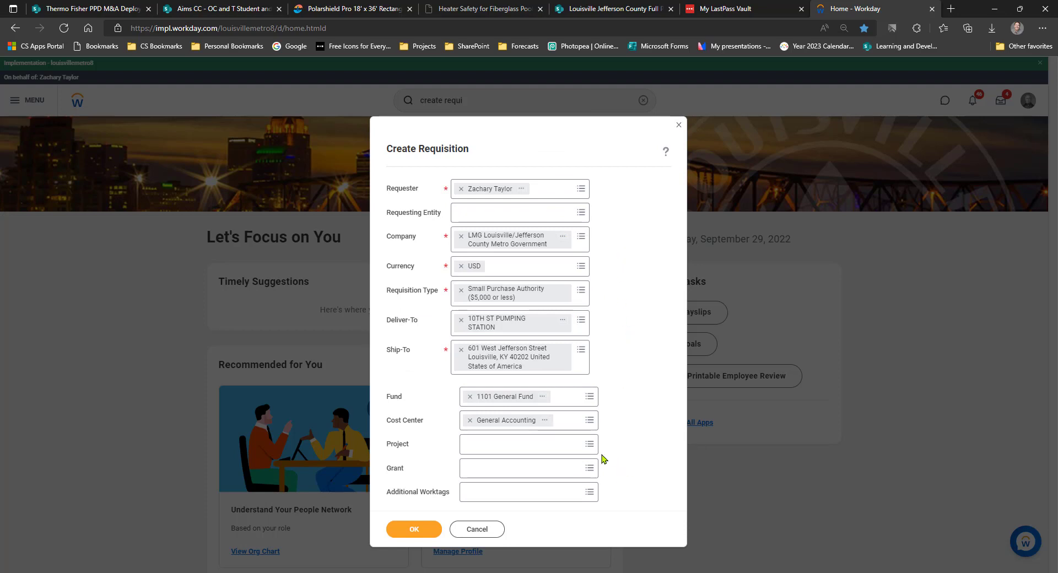
left_click(415, 529)
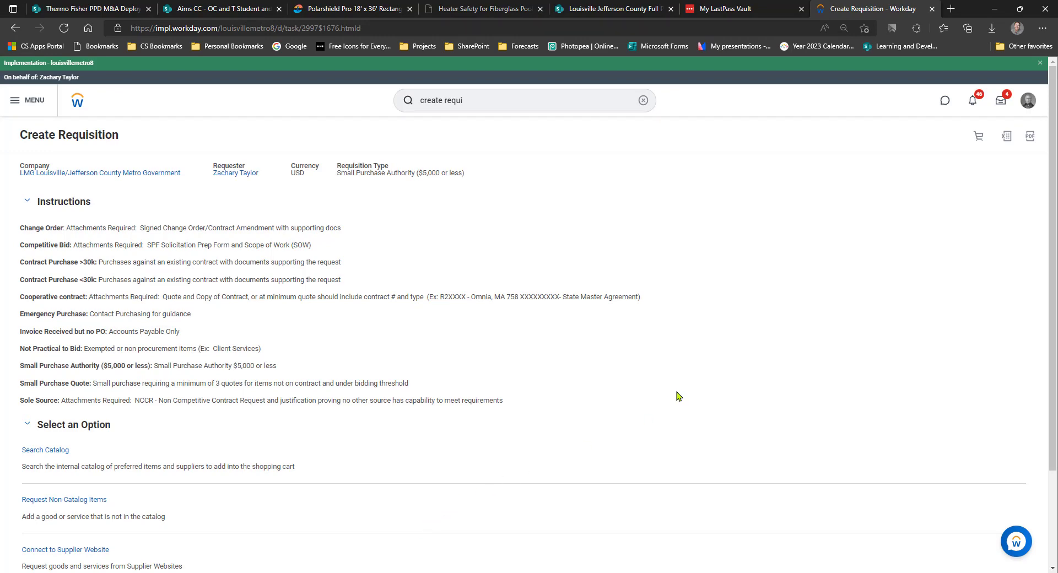
Choose to shop through a supplier website and connect to the Grainger Punchout.
scroll(1053, 171, "down", 2)
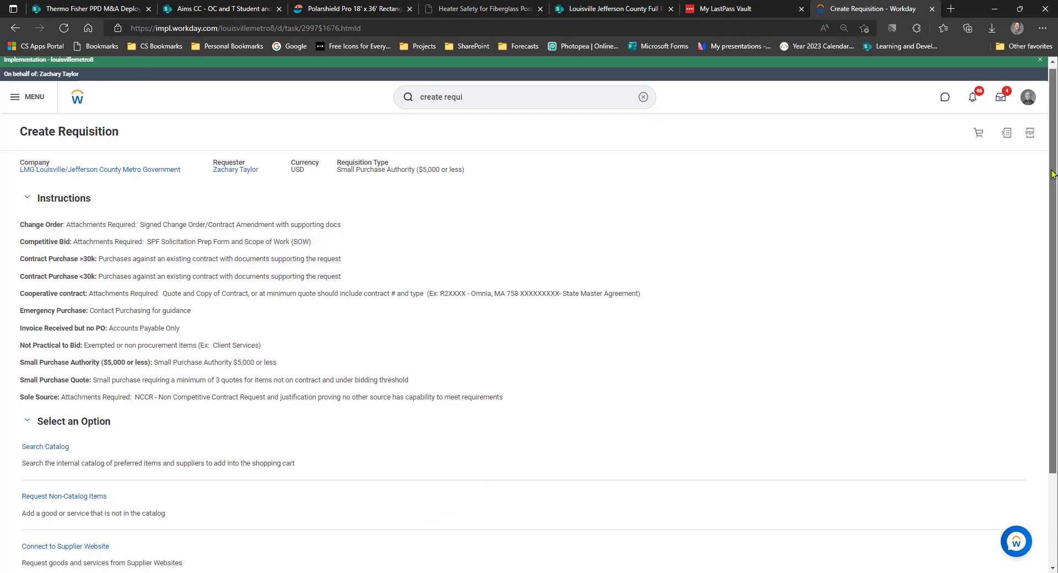
scroll(338, 413, "down", 2)
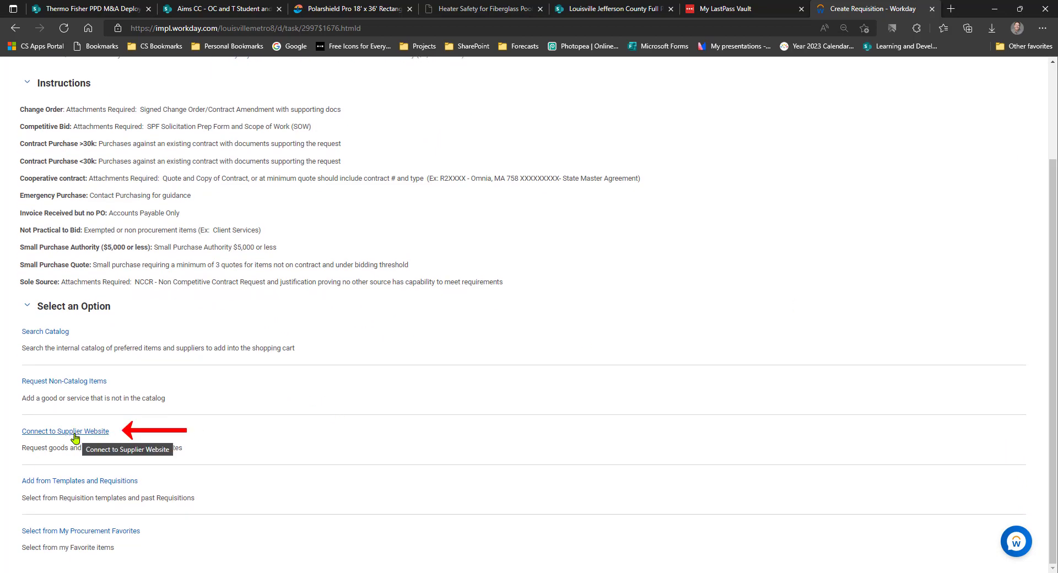
left_click(74, 435)
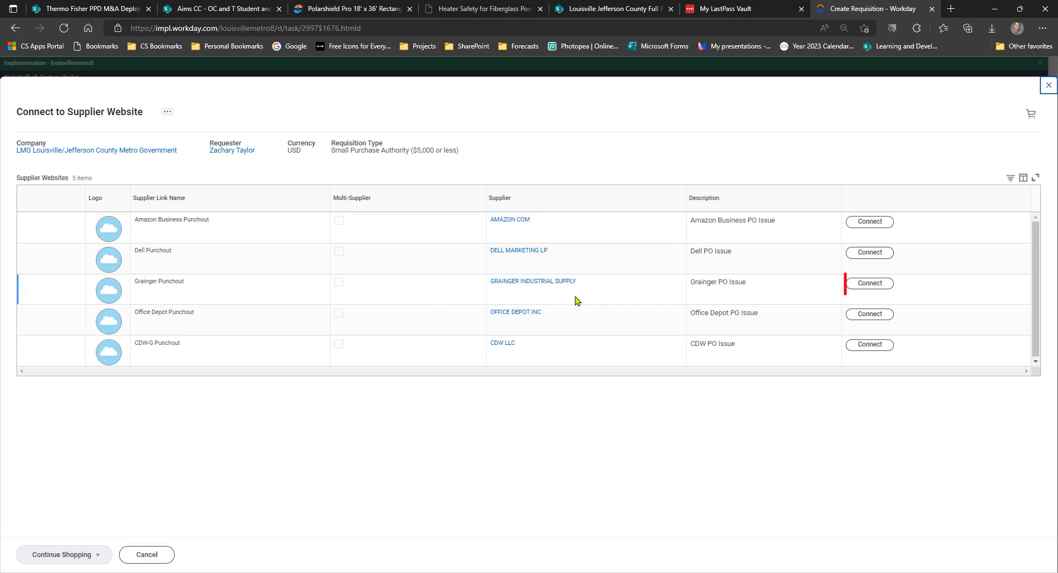
left_click(878, 285)
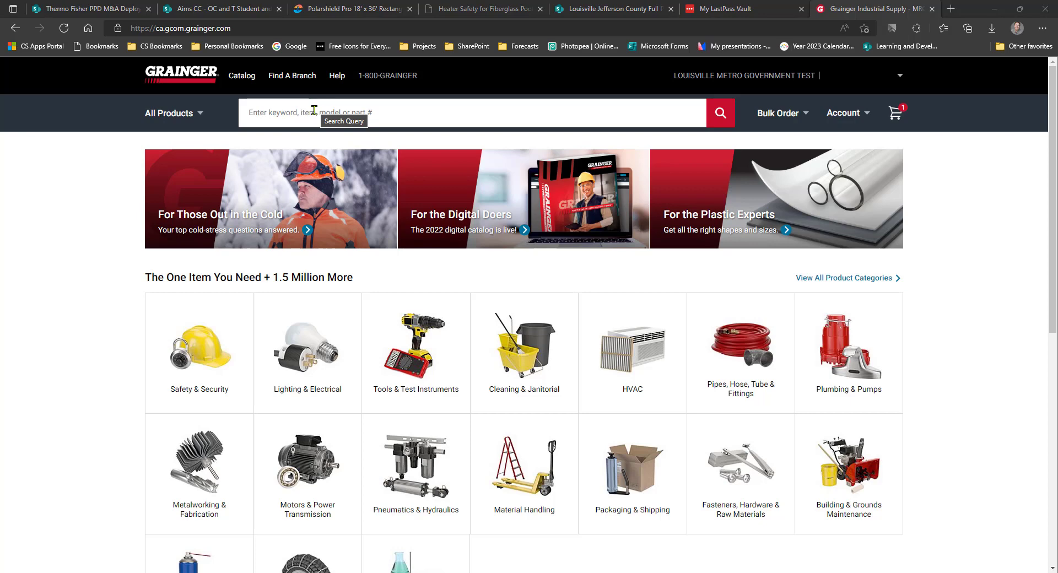
Search Grainger for air filters, add 12 non-pleated 8x16x1 fiberglass chipboard filters, and open the cart.
left_click(314, 112)
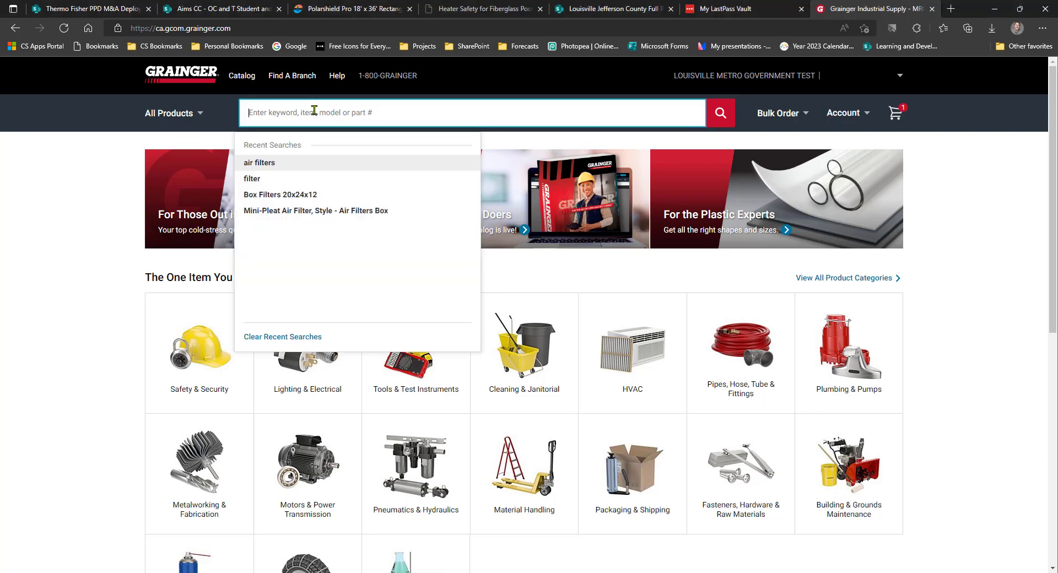
left_click(282, 164)
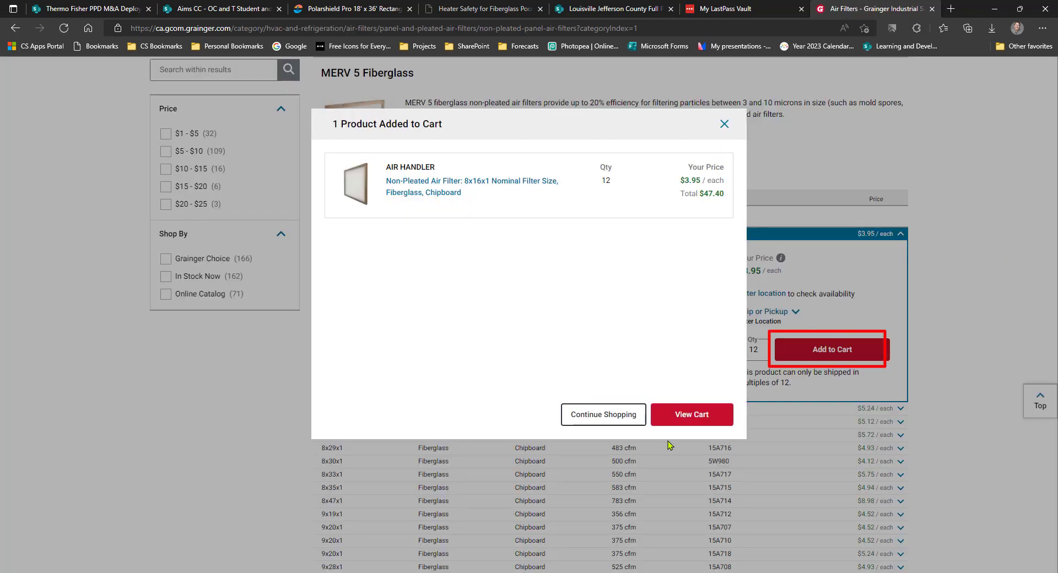
left_click(680, 428)
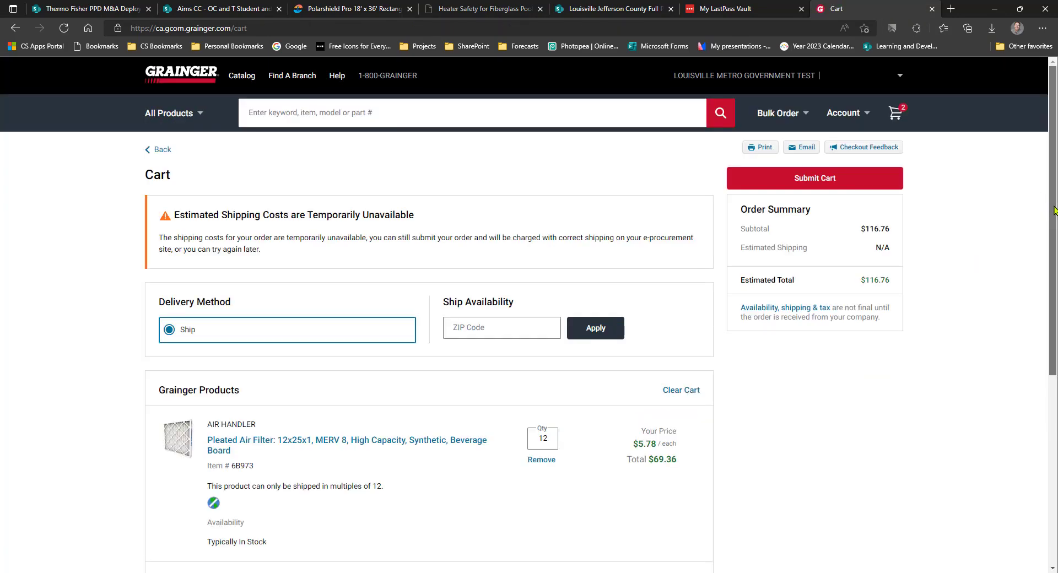
Submit the Grainger cart and confirm the transfer of its products to the internal procurement system.
scroll(1045, 201, "down", 1)
left_click_drag(1053, 224, 1053, 217)
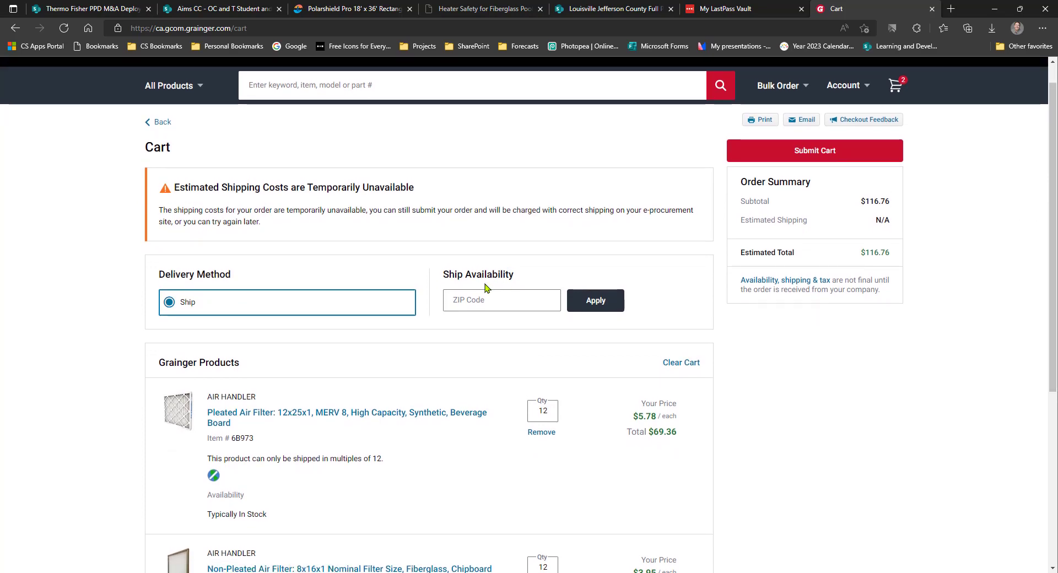
left_click(788, 159)
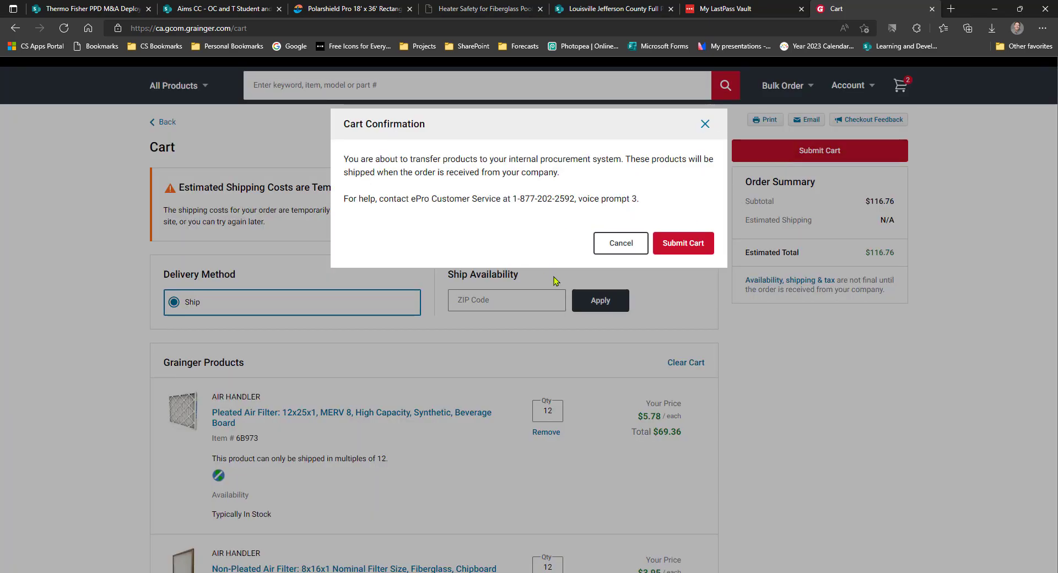
left_click(679, 247)
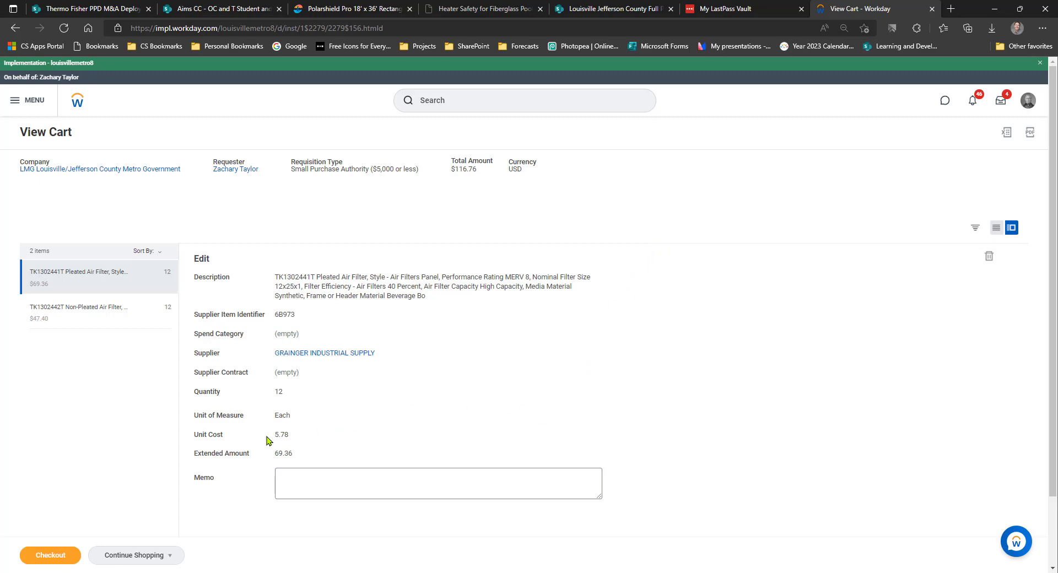
Proceed to checkout with the returned cart, dismiss the help message, and review the details of the page errors.
left_click(73, 559)
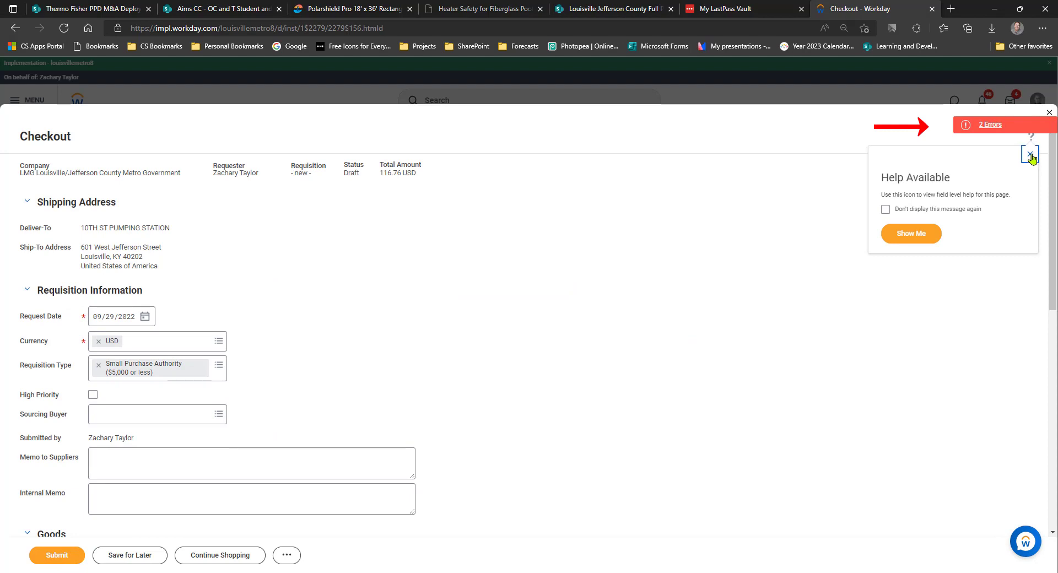
left_click(1030, 154)
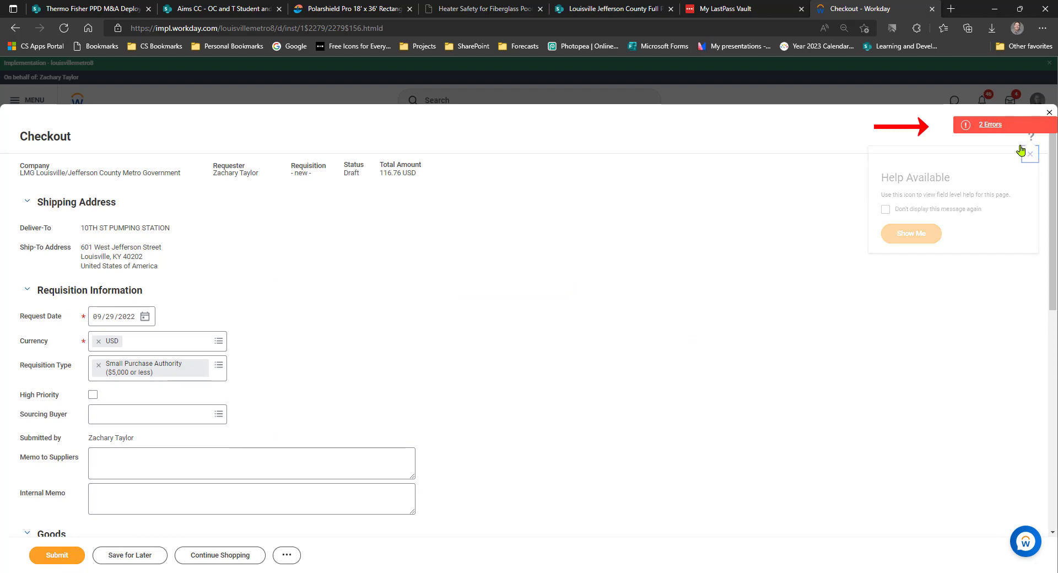
left_click(997, 128)
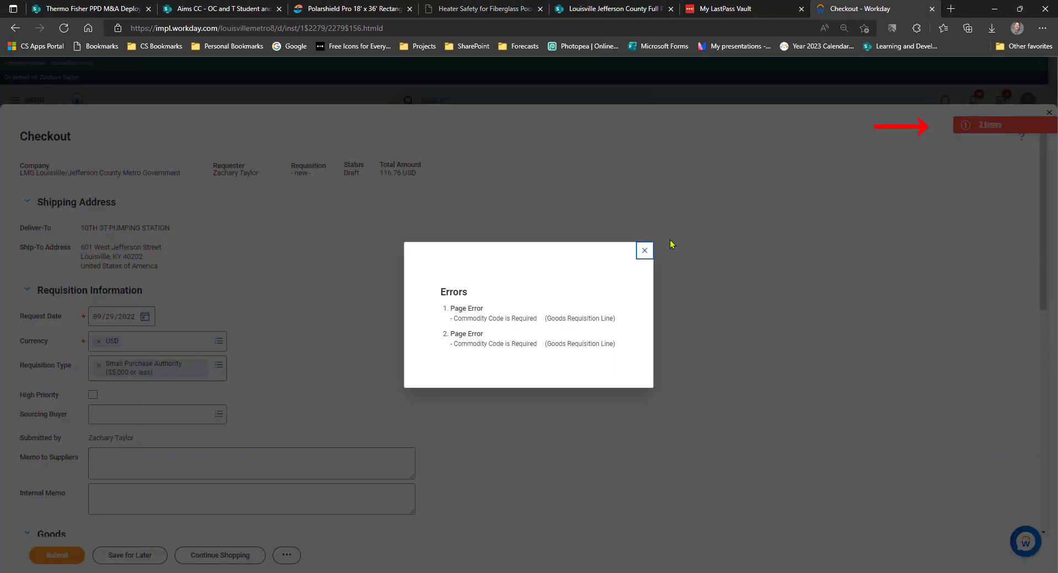
left_click(645, 253)
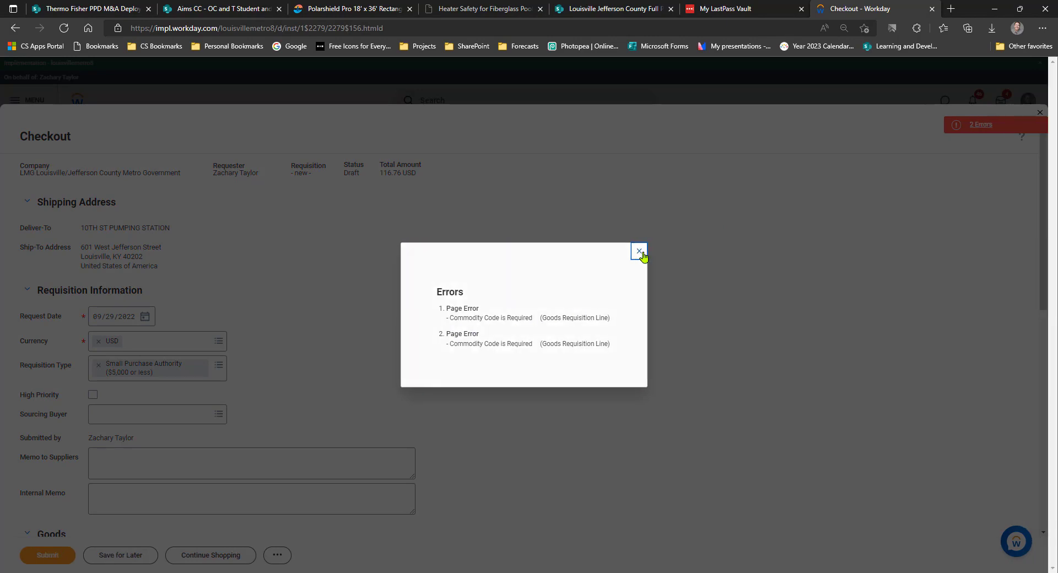
Assign commodity code 03145 - Filter A/C/Furnace Disposable to both air filter lines in the Goods section.
left_click_drag(1041, 186, 1054, 236)
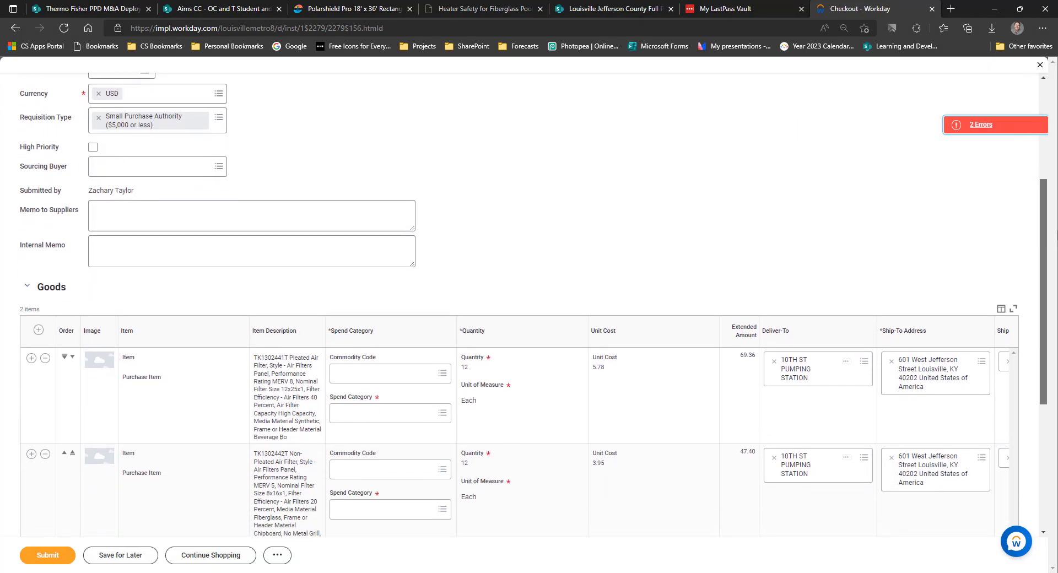
left_click(369, 383)
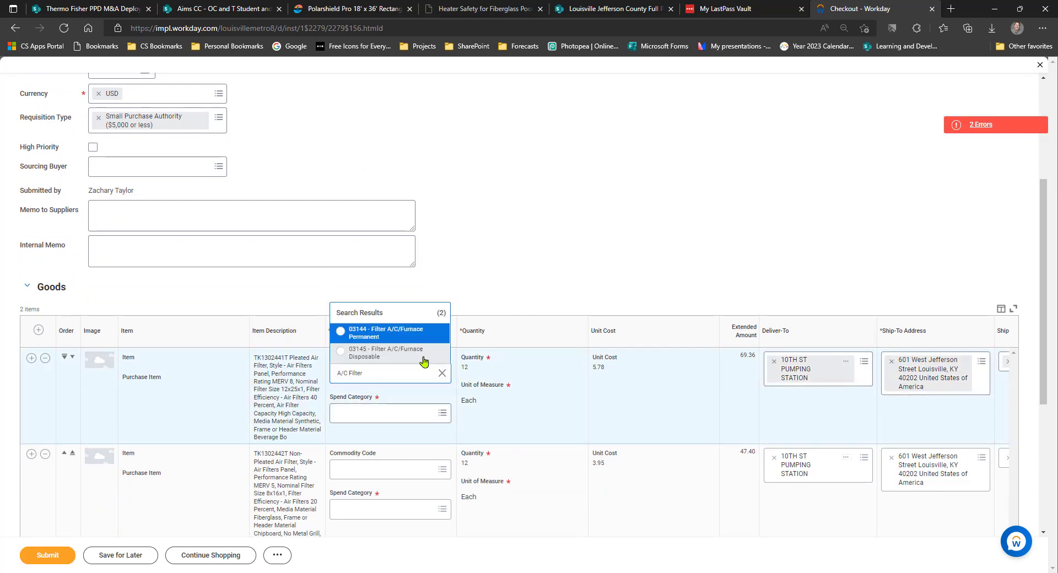
left_click(424, 359)
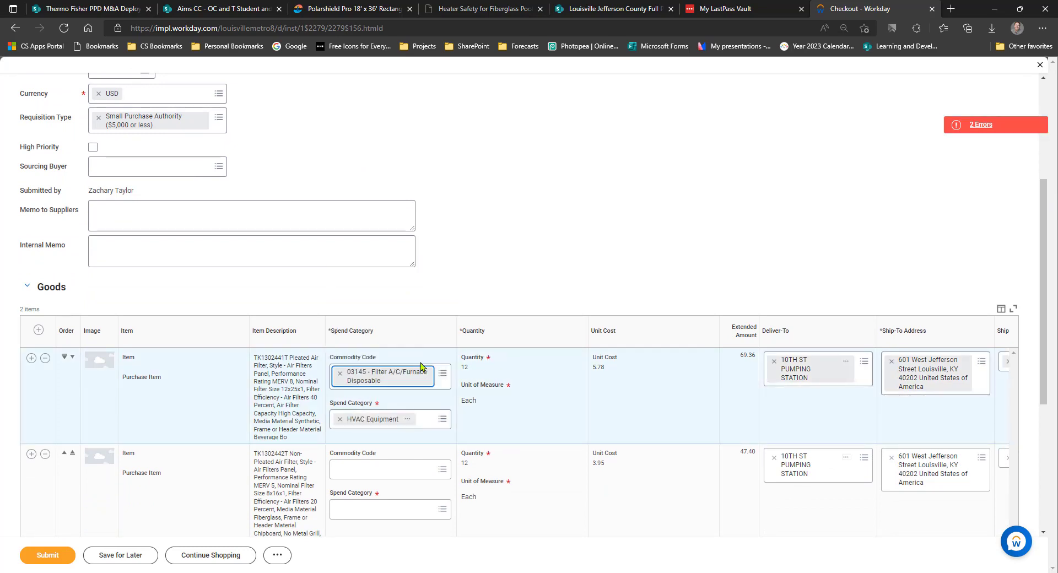
left_click(373, 471)
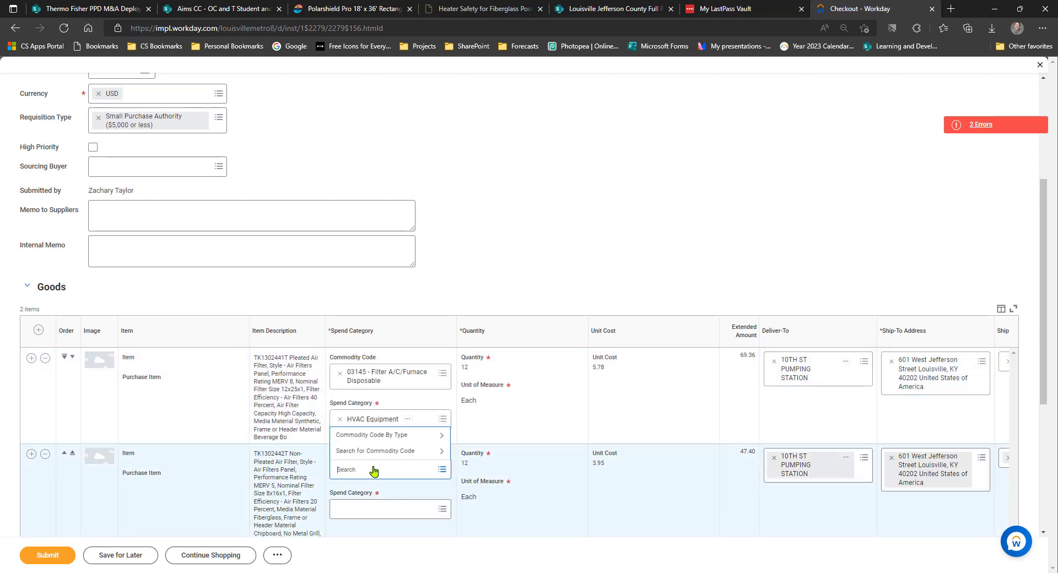
type("03145")
key("Return")
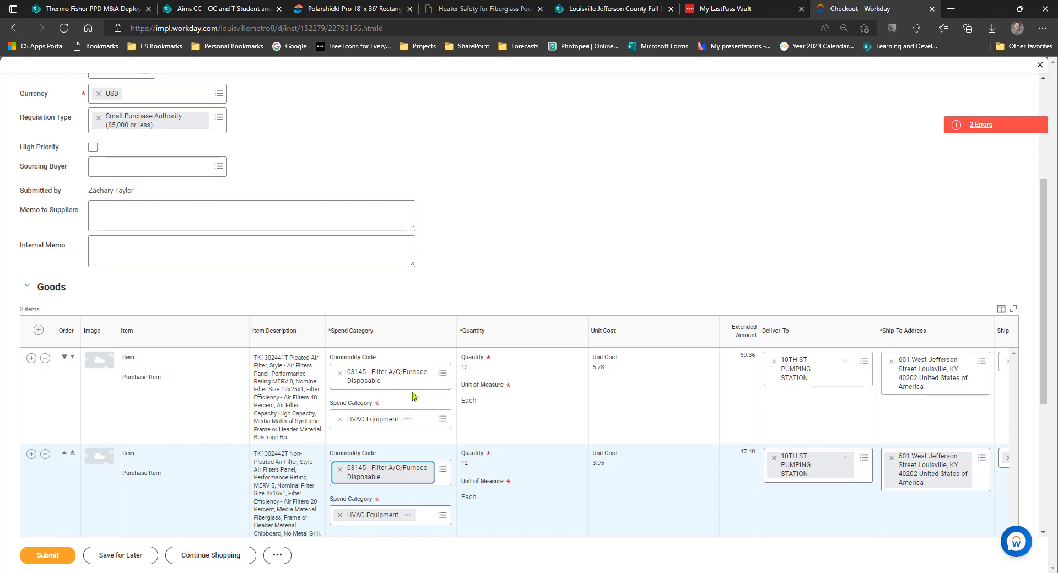
Check the supplier, fund and cost center details of the goods lines, and submit the requisition.
left_click_drag(1043, 300, 1046, 330)
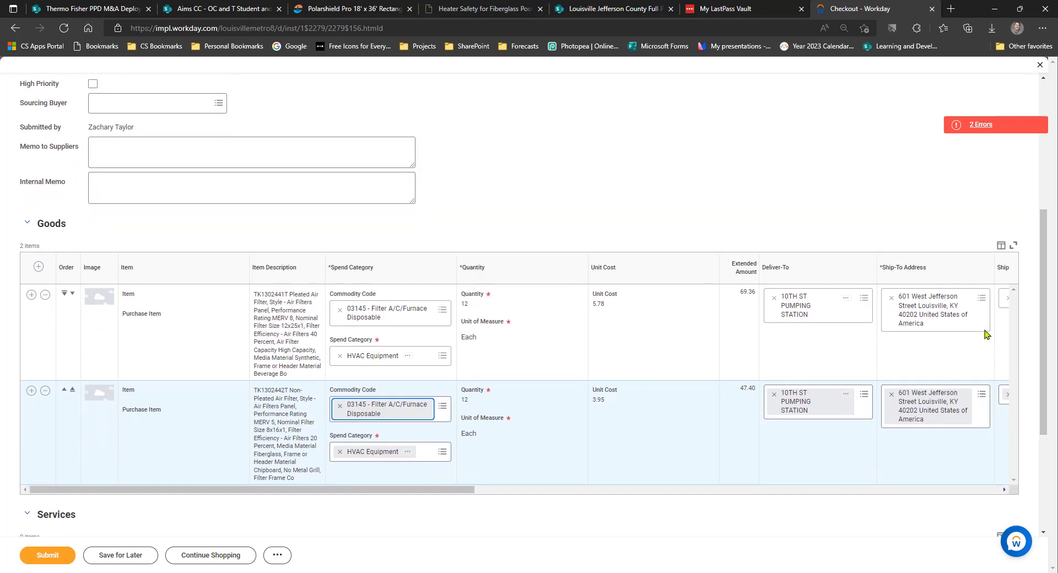
left_click_drag(322, 490, 849, 501)
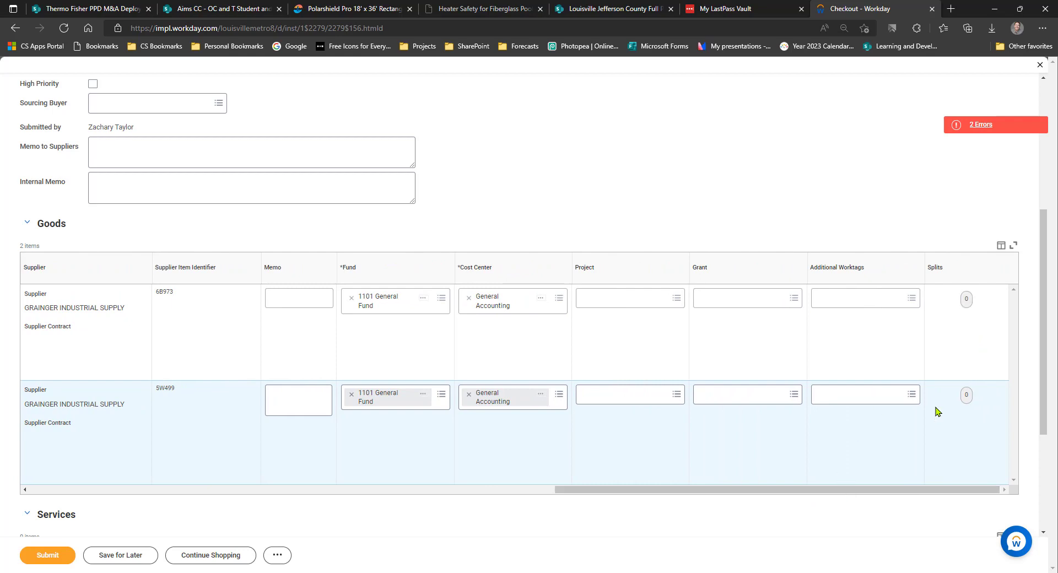
mouse_move(619, 497)
left_mouse_down()
mouse_move(443, 494)
mouse_move(158, 568)
mouse_move(41, 558)
left_mouse_up()
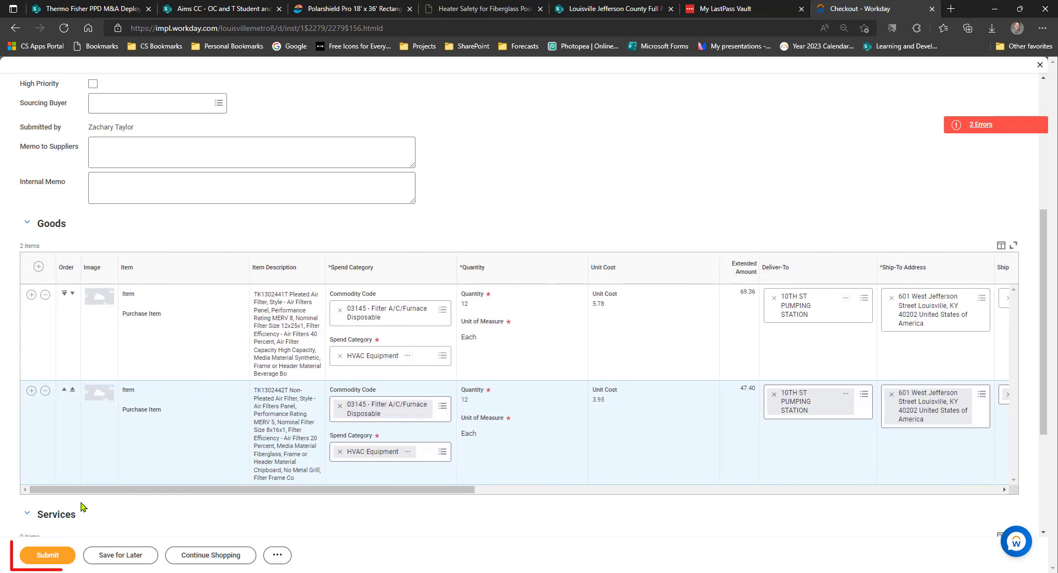
left_click(44, 557)
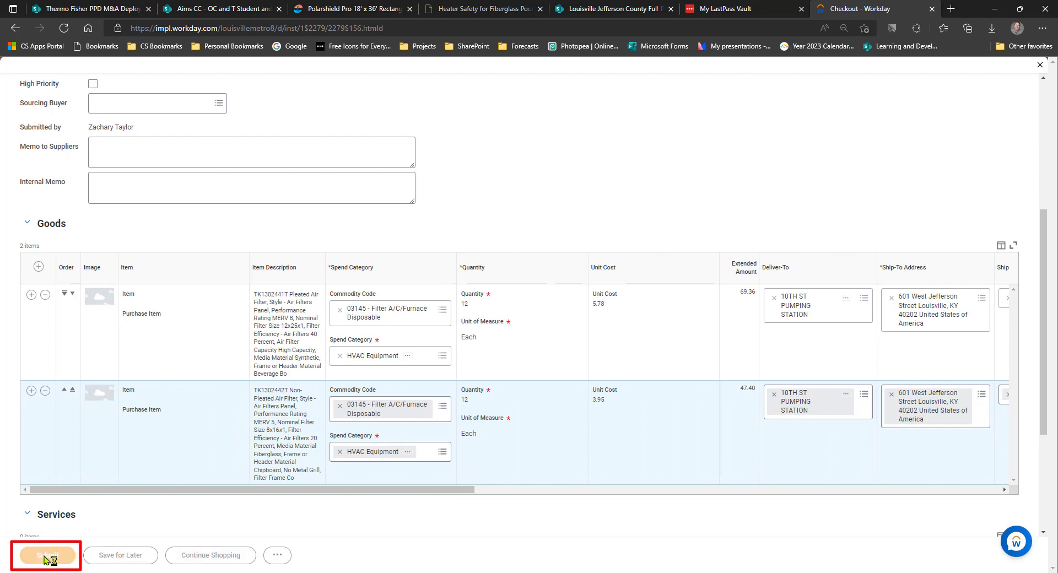